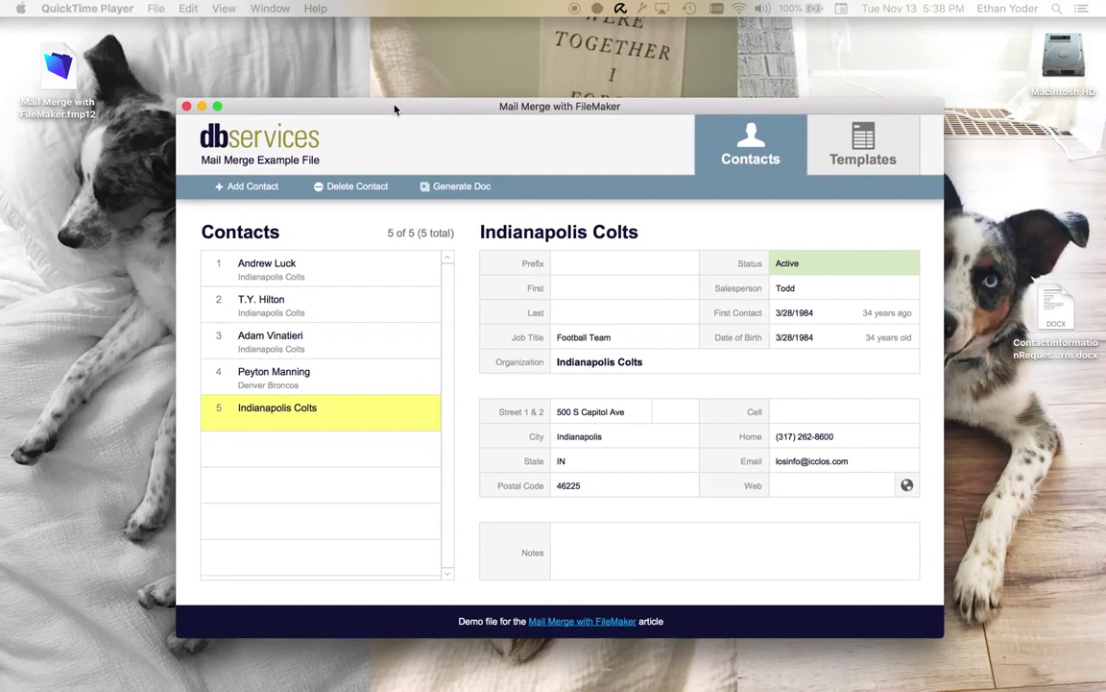
# Export the FileMaker contact records in Merge format as Something.mer to the Desktop, keeping the default field order
pyautogui.click(192, 10)
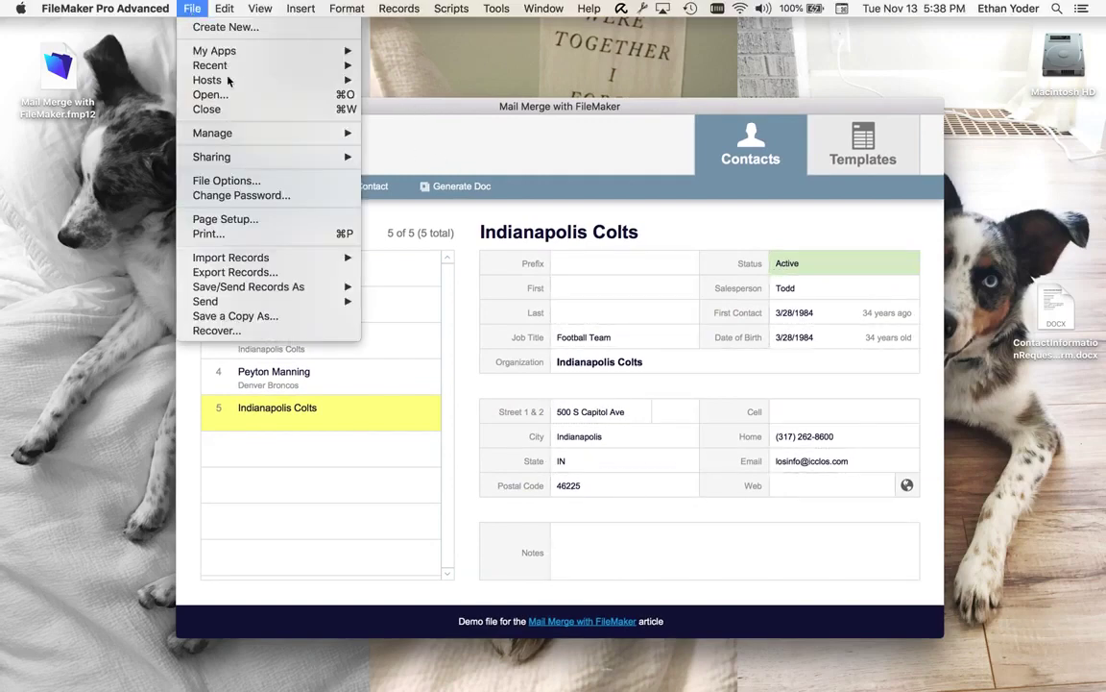
pyautogui.click(288, 272)
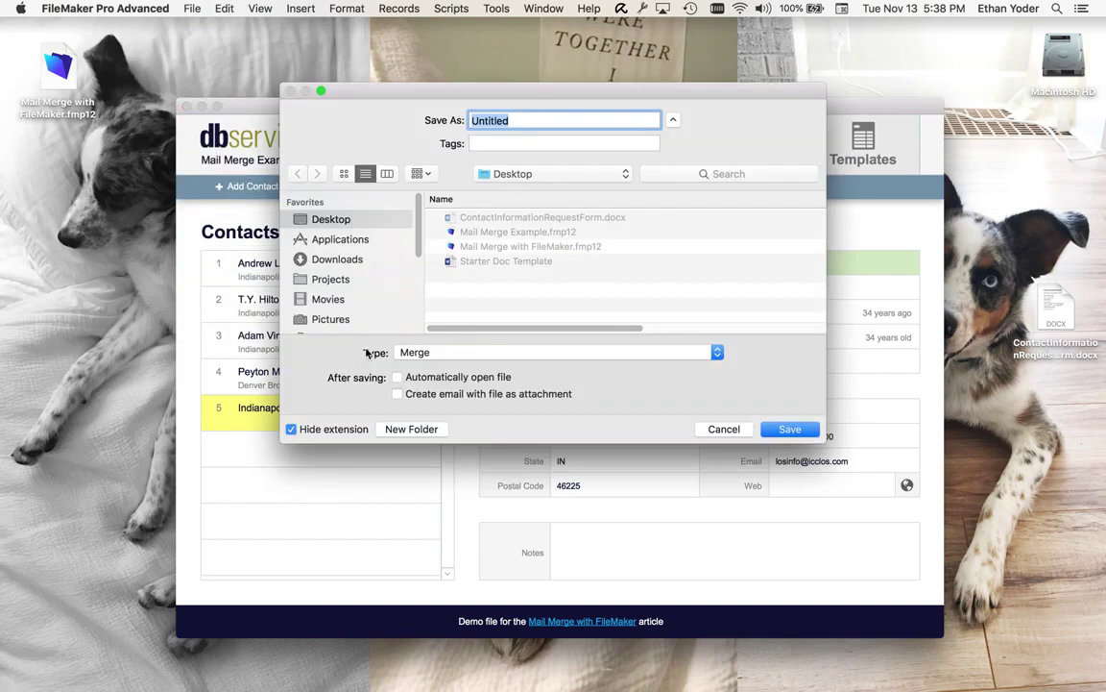
pyautogui.click(684, 357)
pyautogui.click(628, 351)
pyautogui.write('Something')
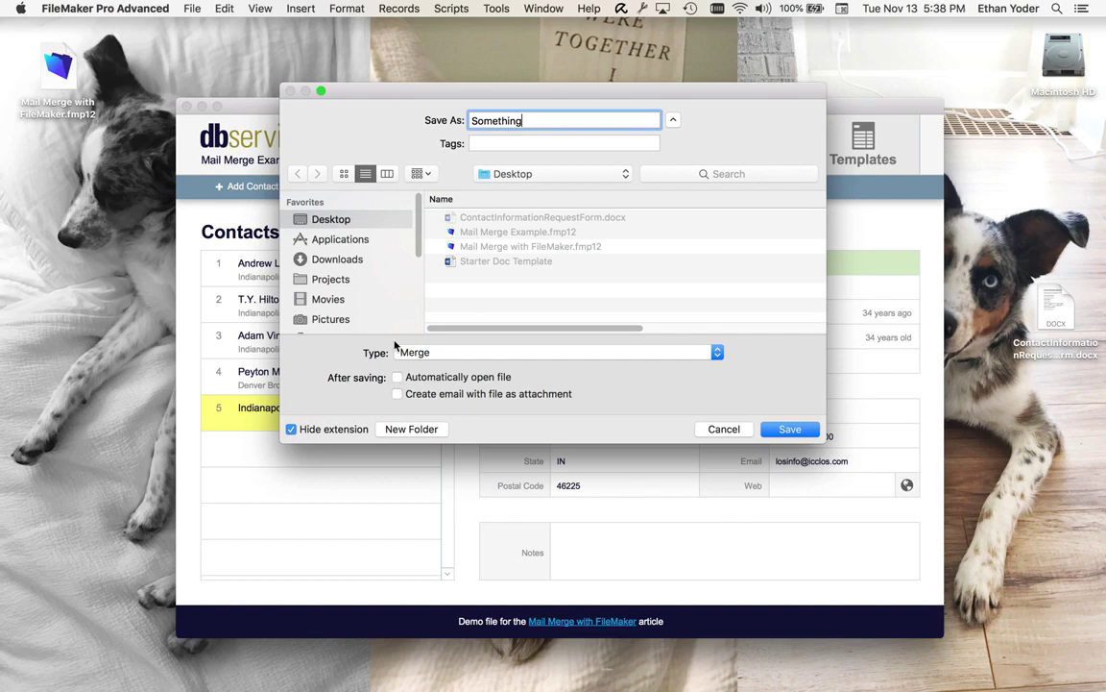
pyautogui.click(789, 428)
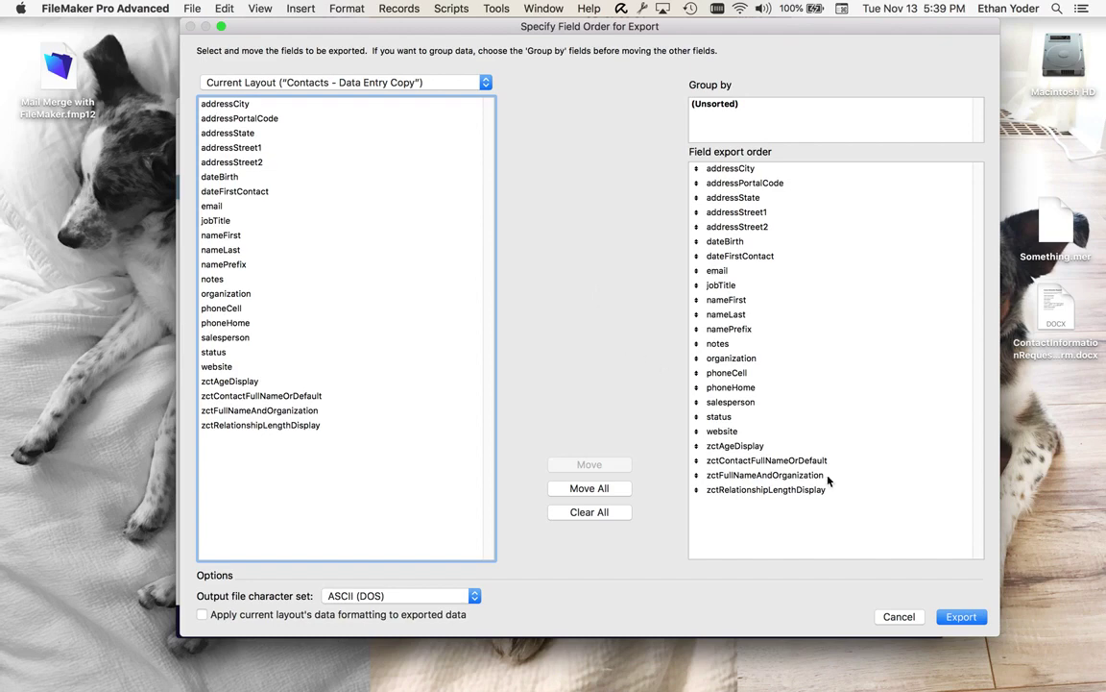
pyautogui.click(974, 617)
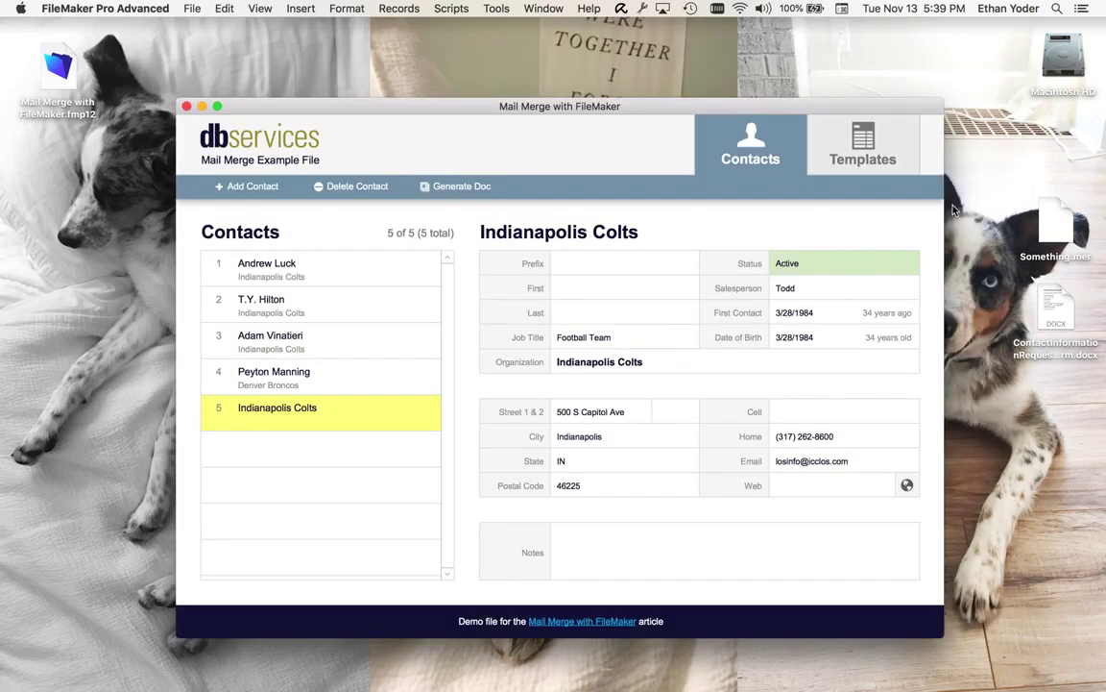
# Open Something.mer from the desktop in Sublime Text, dismissing the FileMaker crash notice
pyautogui.click(1039, 195)
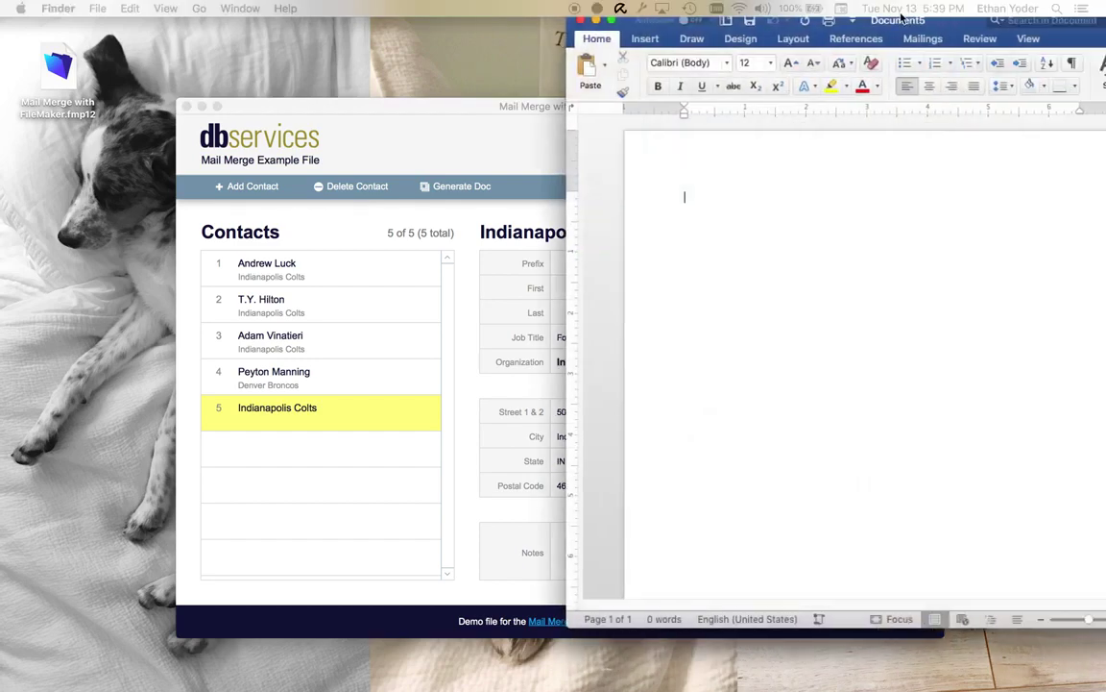
pyautogui.moveTo(937, 43); pyautogui.dragTo(454, 47)
pyautogui.click(1040, 219)
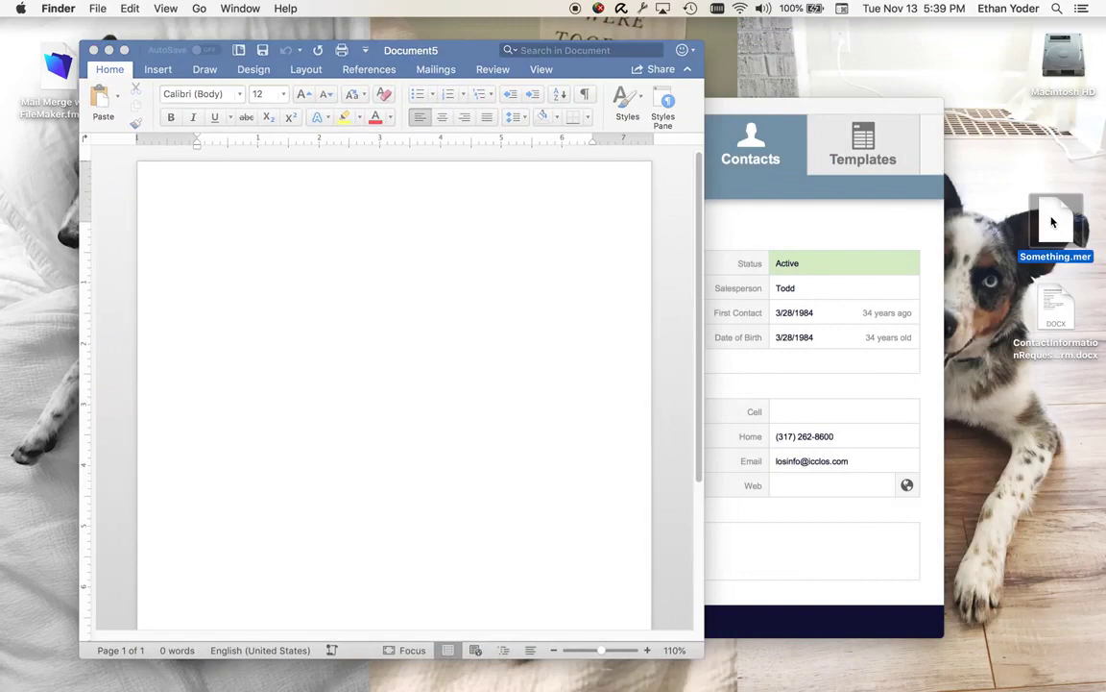
pyautogui.moveTo(1040, 219); pyautogui.dragTo(950, 197)
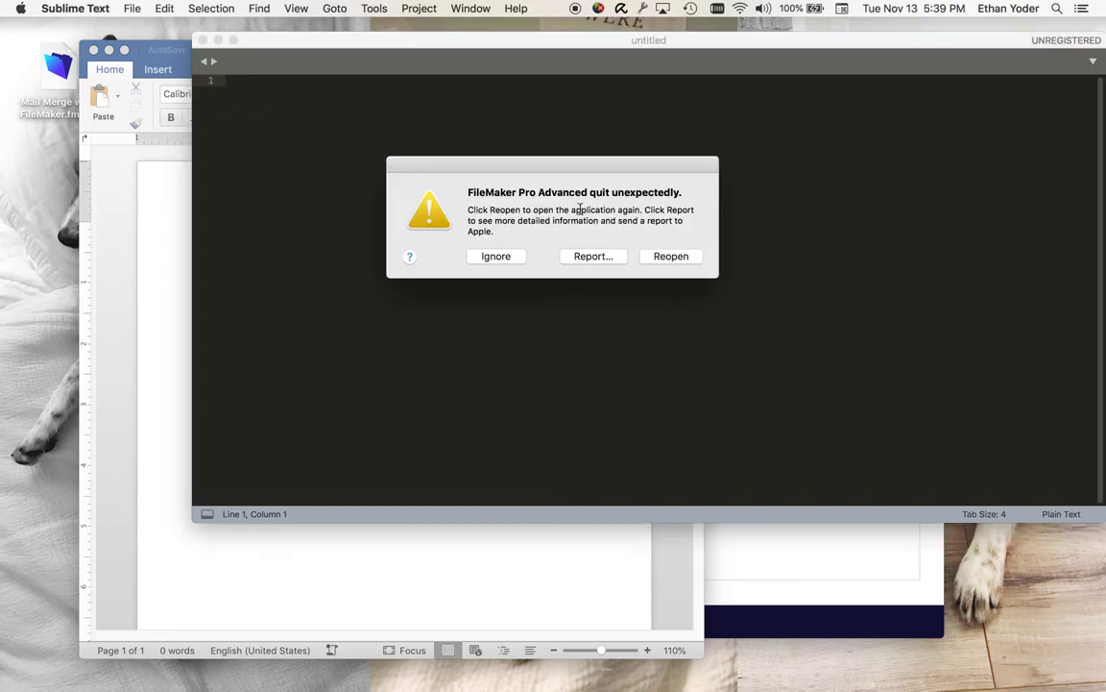
pyautogui.click(496, 253)
pyautogui.moveTo(563, 40); pyautogui.dragTo(469, 151)
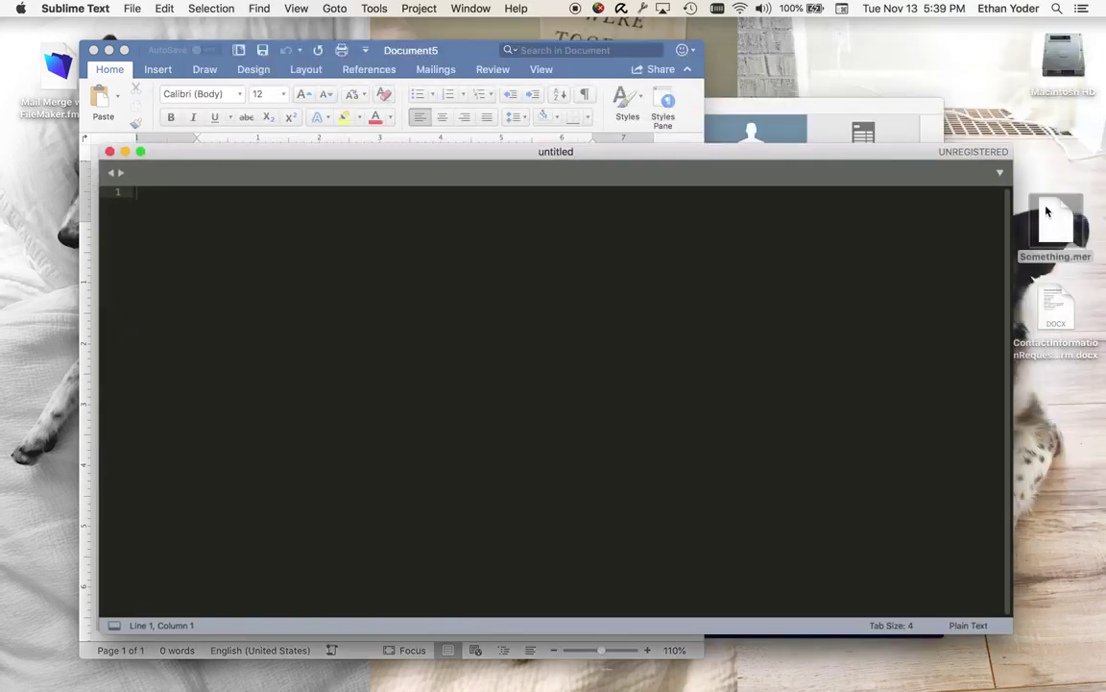
pyautogui.moveTo(1045, 221); pyautogui.dragTo(740, 280)
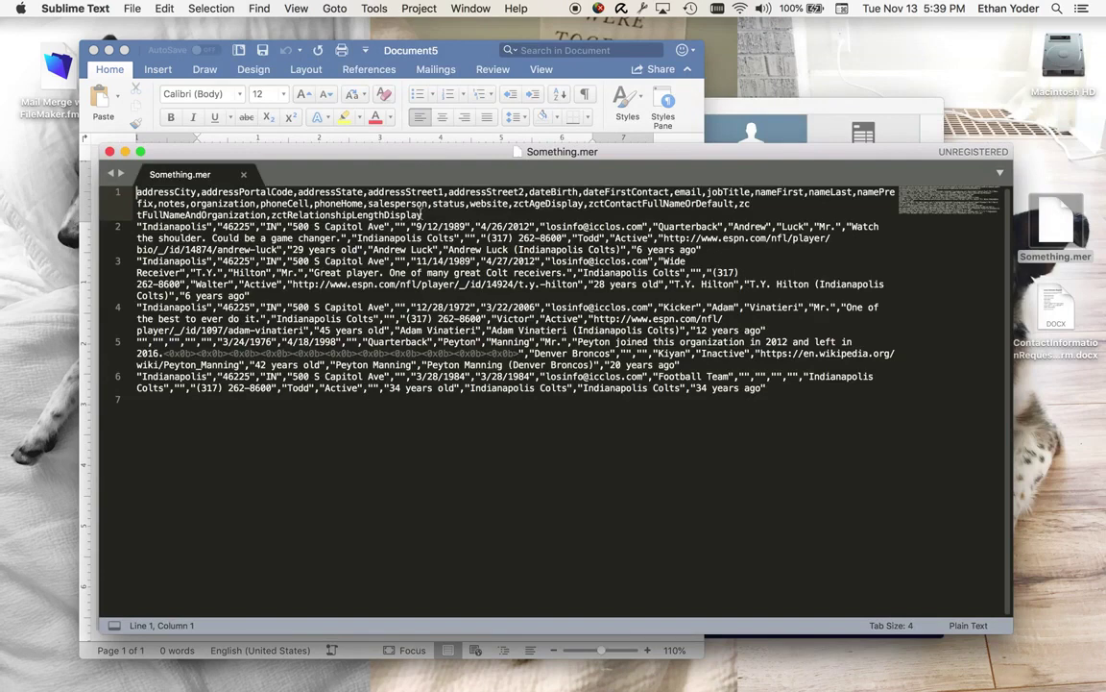
# Inspect the field-name header and contact rows, including Indianapolis Colts, then close the file
pyautogui.tripleClick(375, 192)
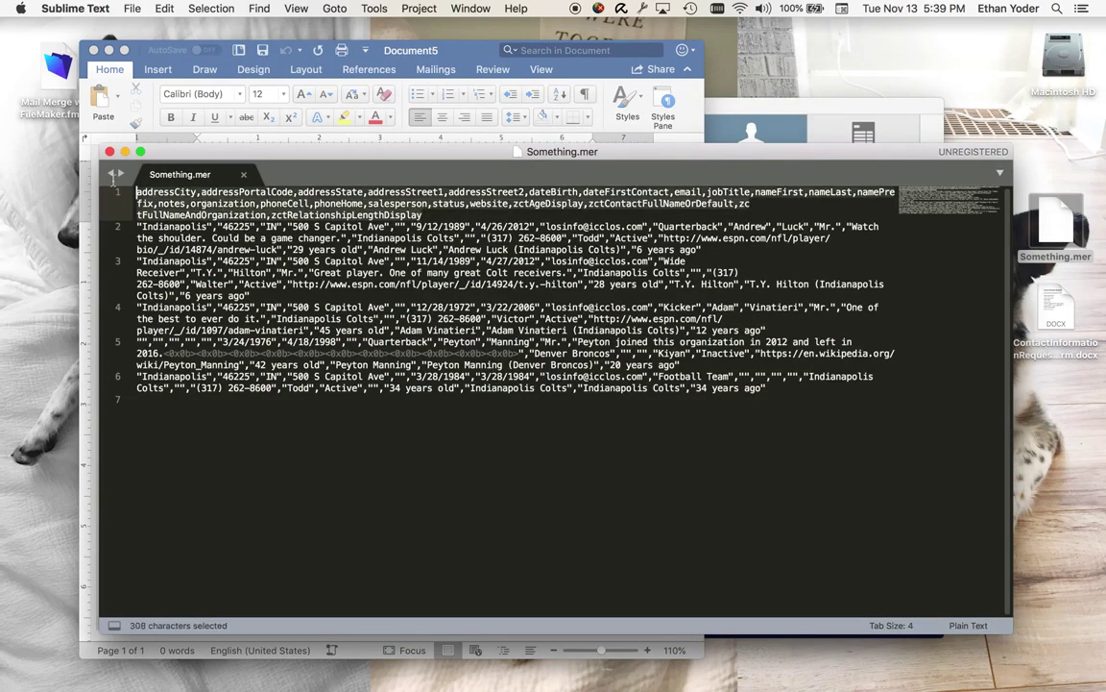
pyautogui.click(158, 194)
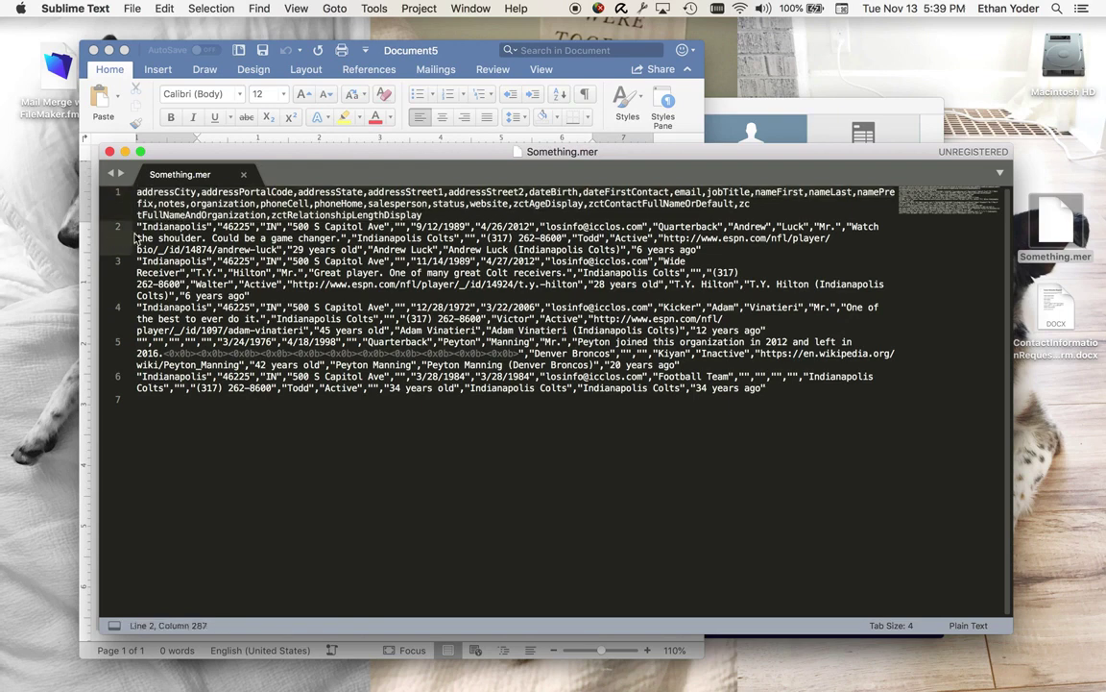
pyautogui.click(171, 273)
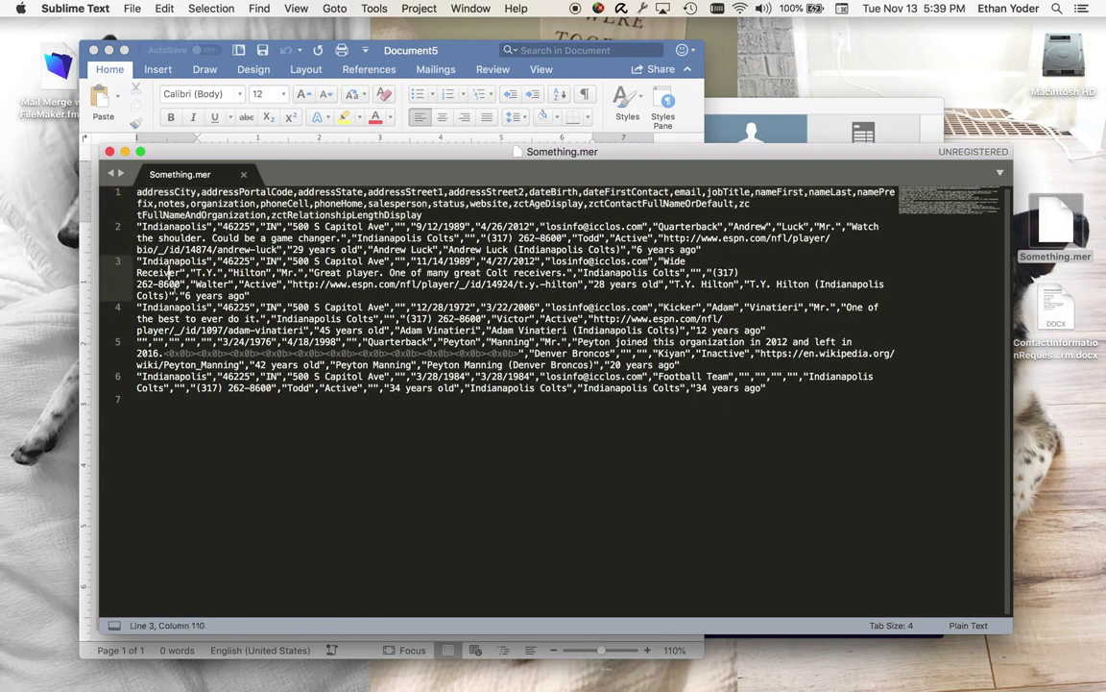
pyautogui.click(269, 389)
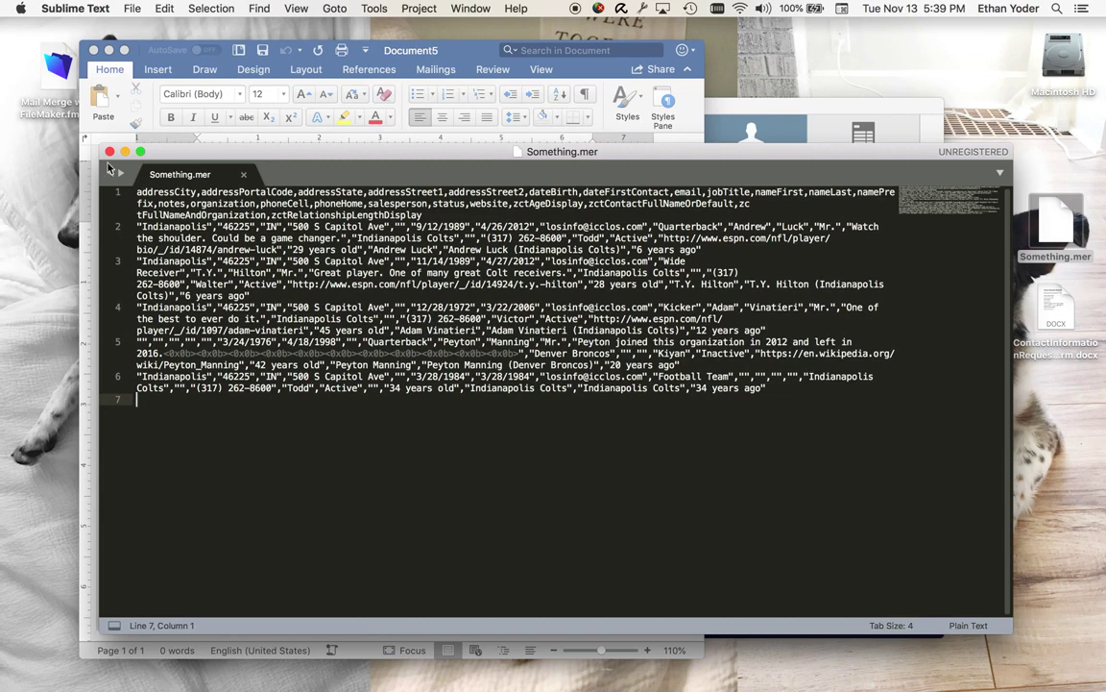
pyautogui.click(110, 151)
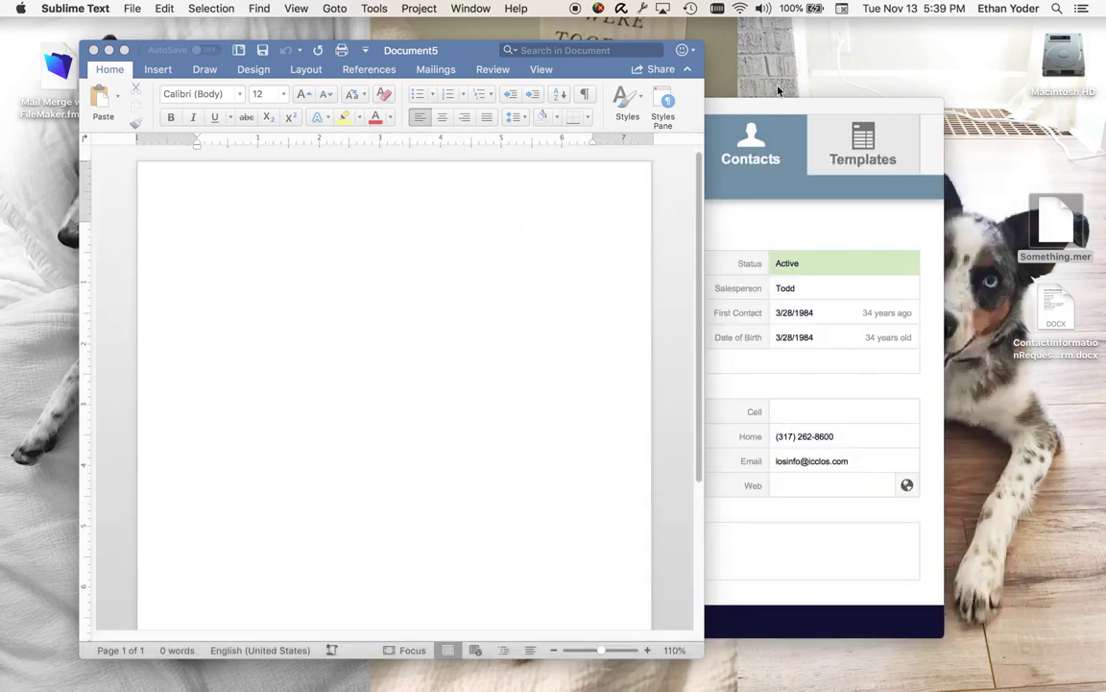
# Use Desktop/Something.mer as an existing recipient list, accepting the default text encoding
pyautogui.click(558, 253)
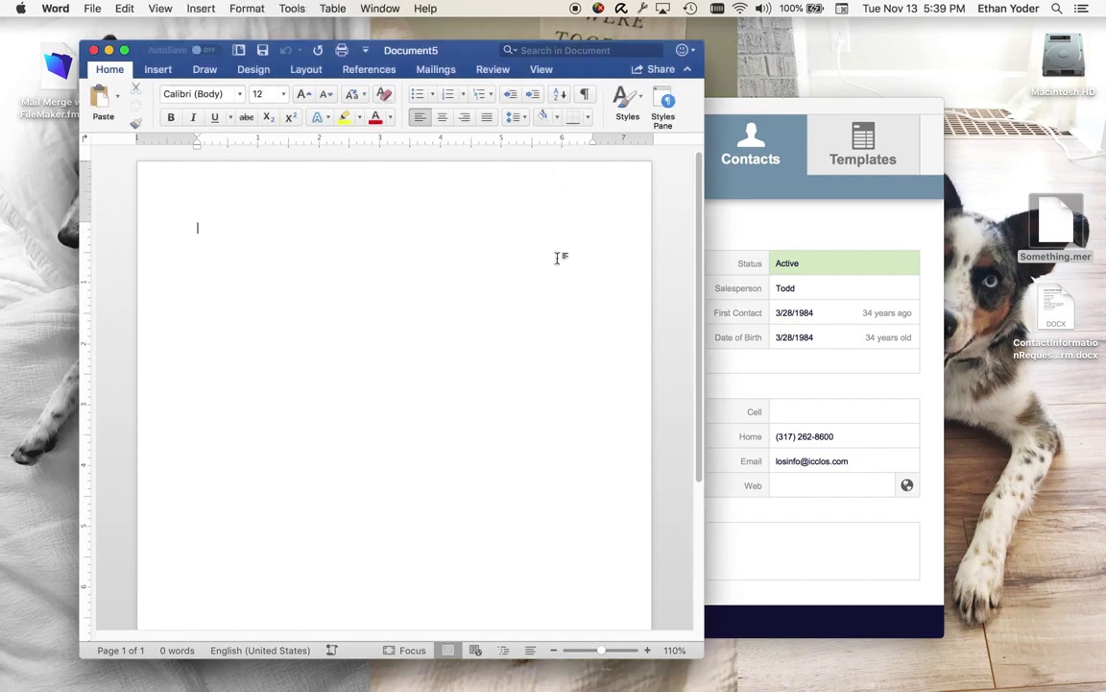
pyautogui.click(438, 70)
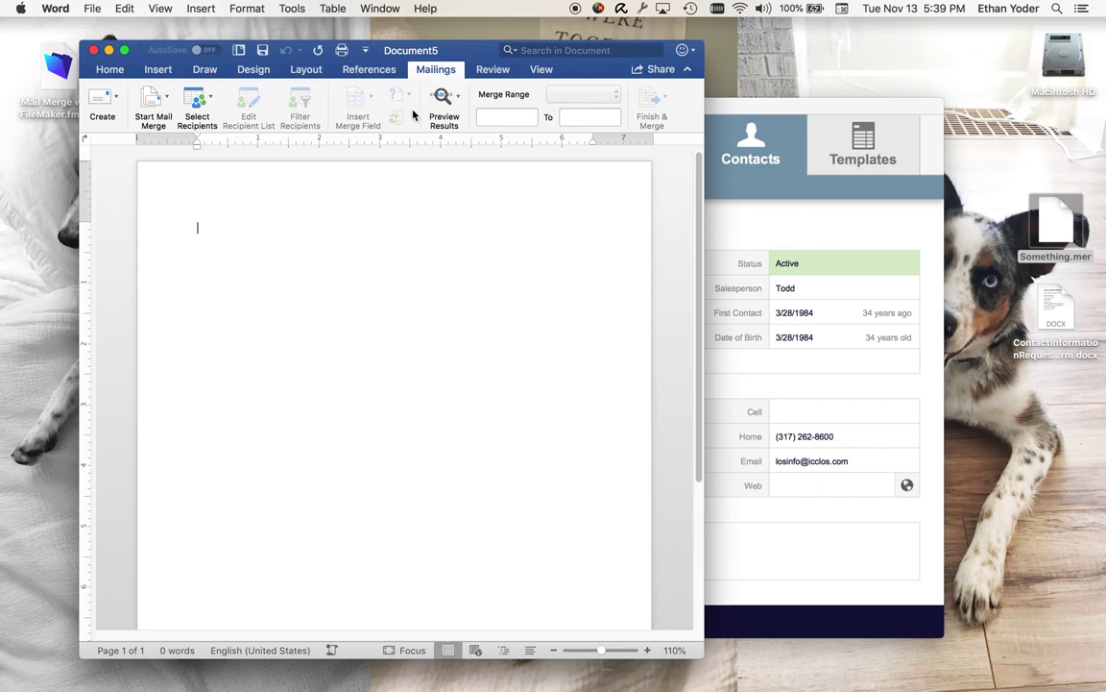
pyautogui.click(199, 111)
pyautogui.click(288, 141)
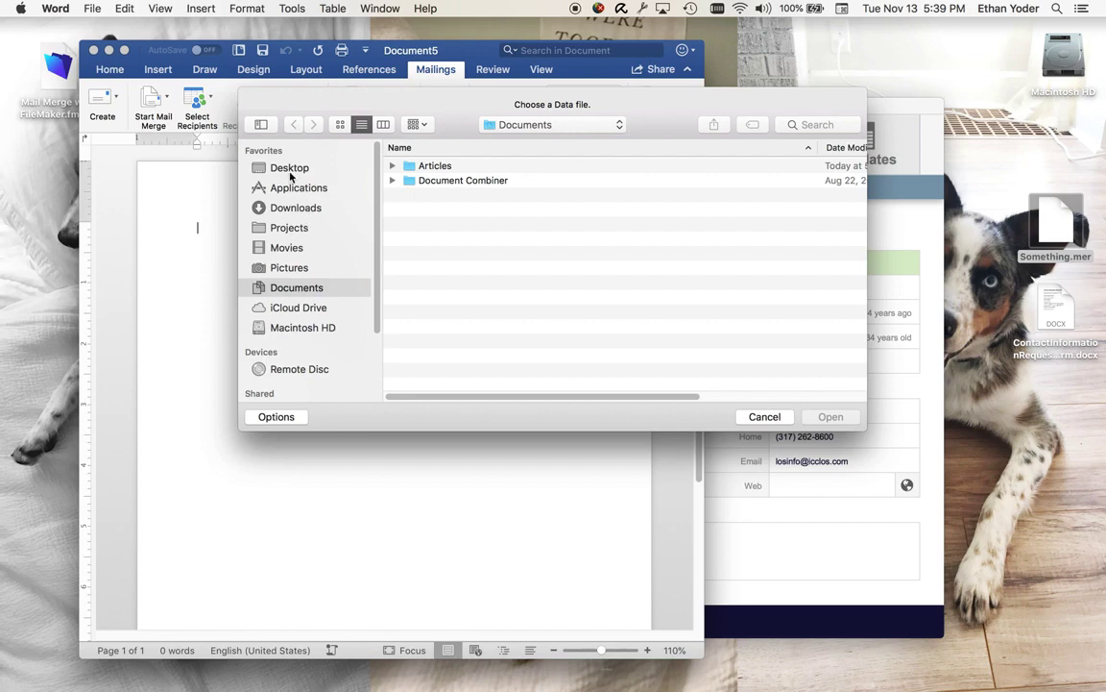
pyautogui.click(263, 162)
pyautogui.click(452, 210)
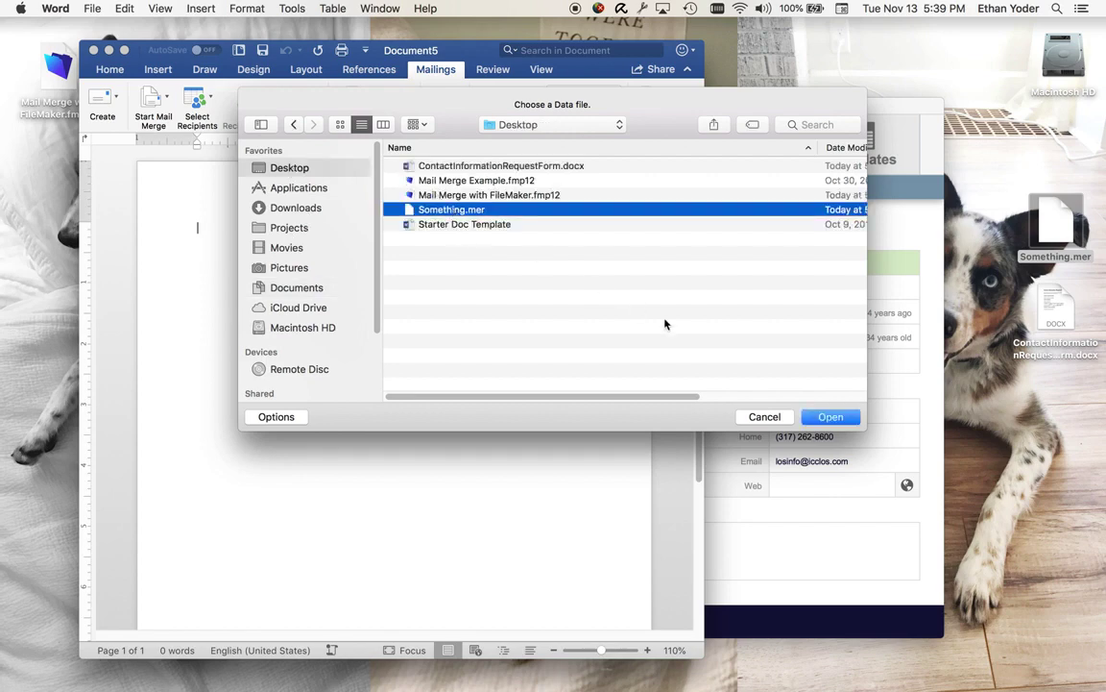
pyautogui.click(830, 417)
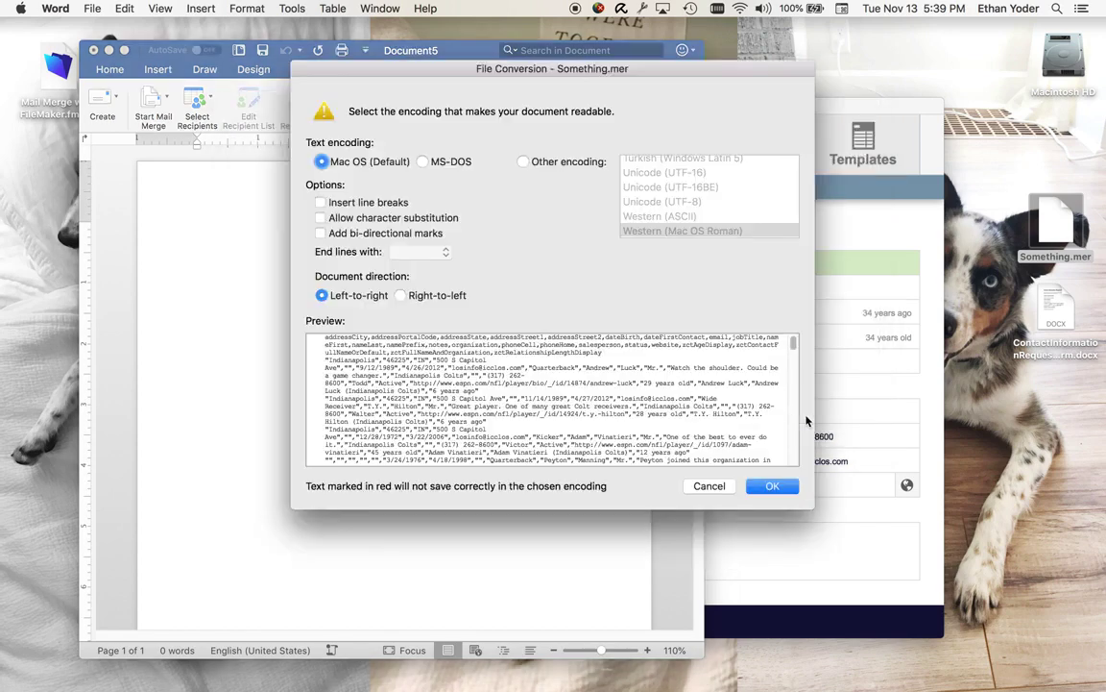
pyautogui.click(776, 485)
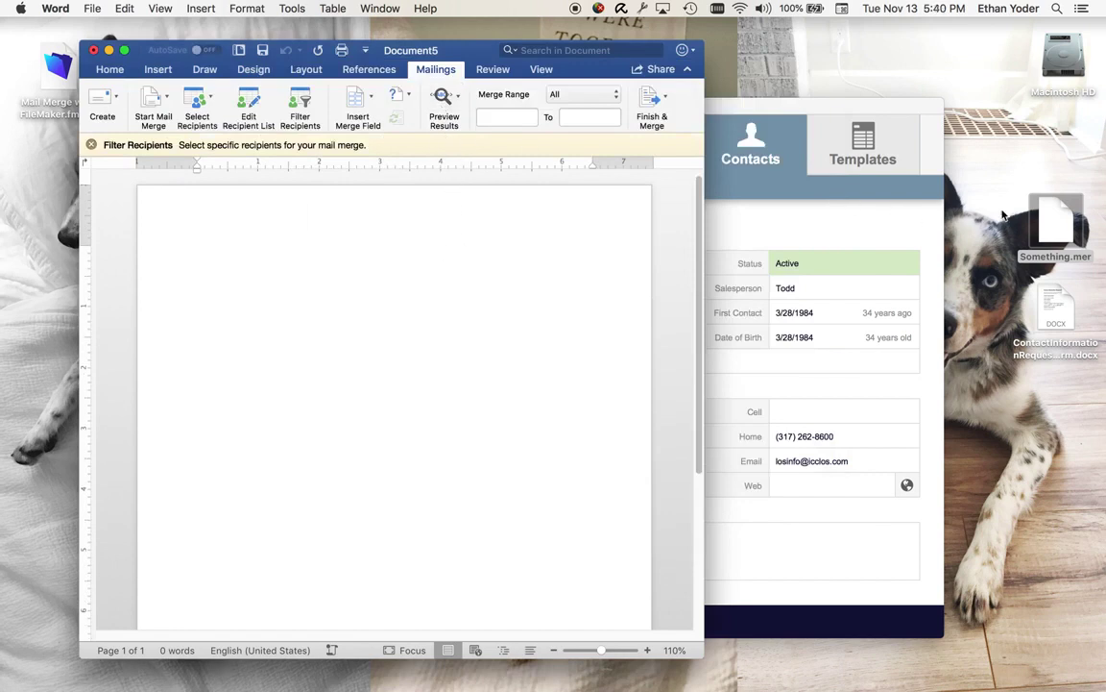
# Type the 'Name and Org:' and 'DOB' label lines into the blank document
pyautogui.click(444, 110)
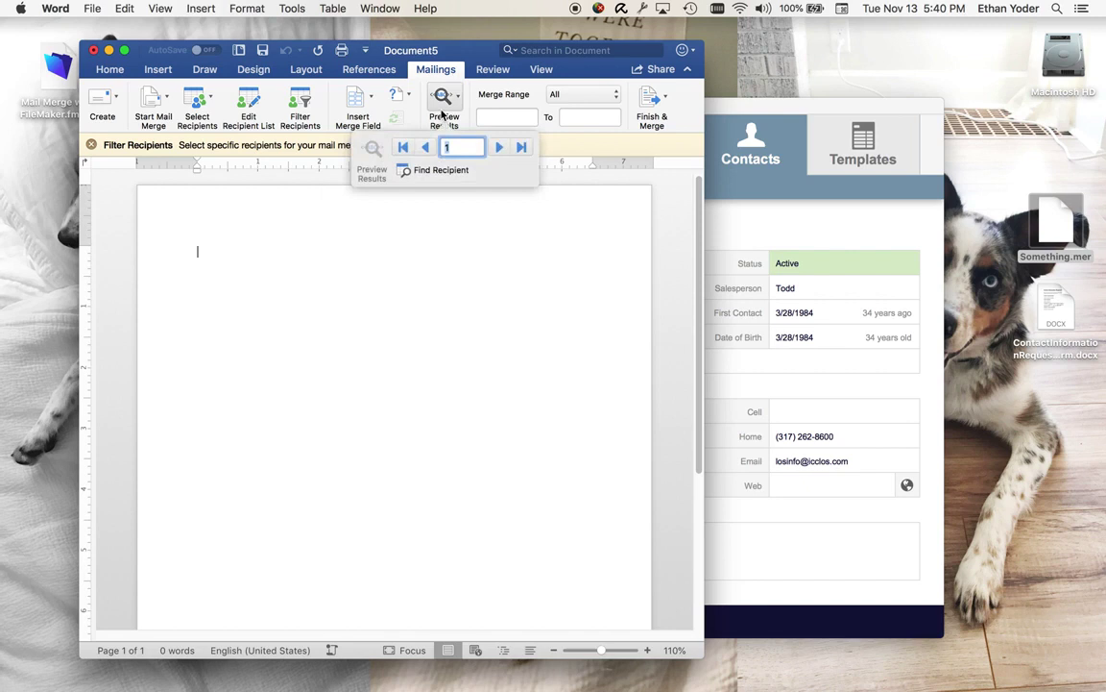
pyautogui.click(329, 202)
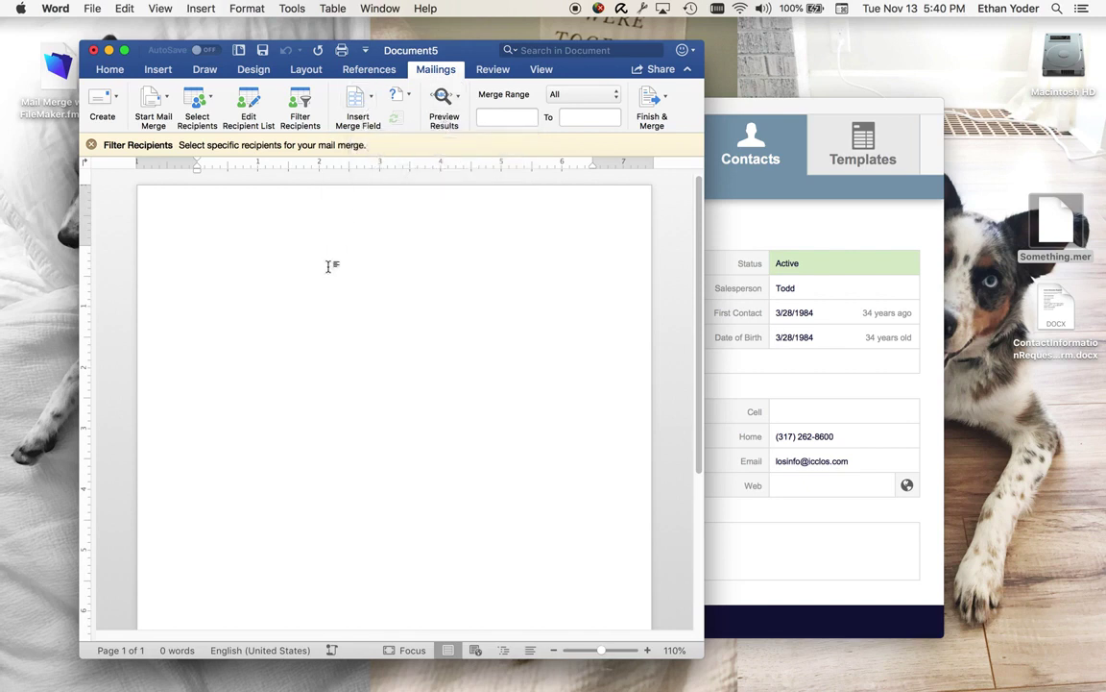
pyautogui.write('Name and ')
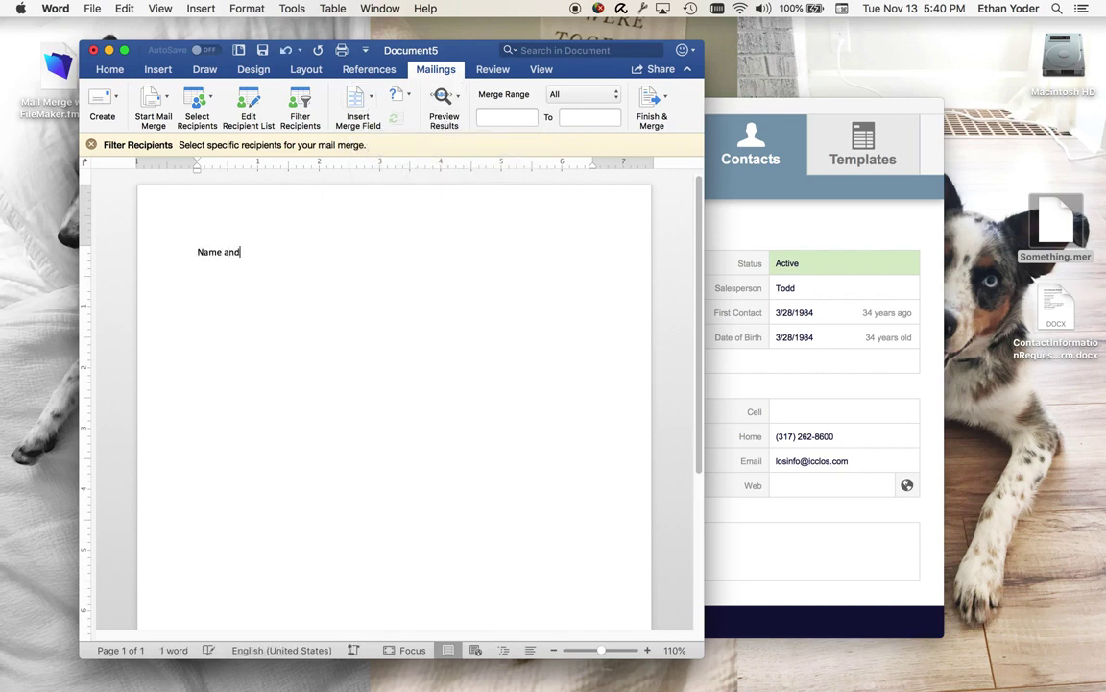
pyautogui.write('Org: ')
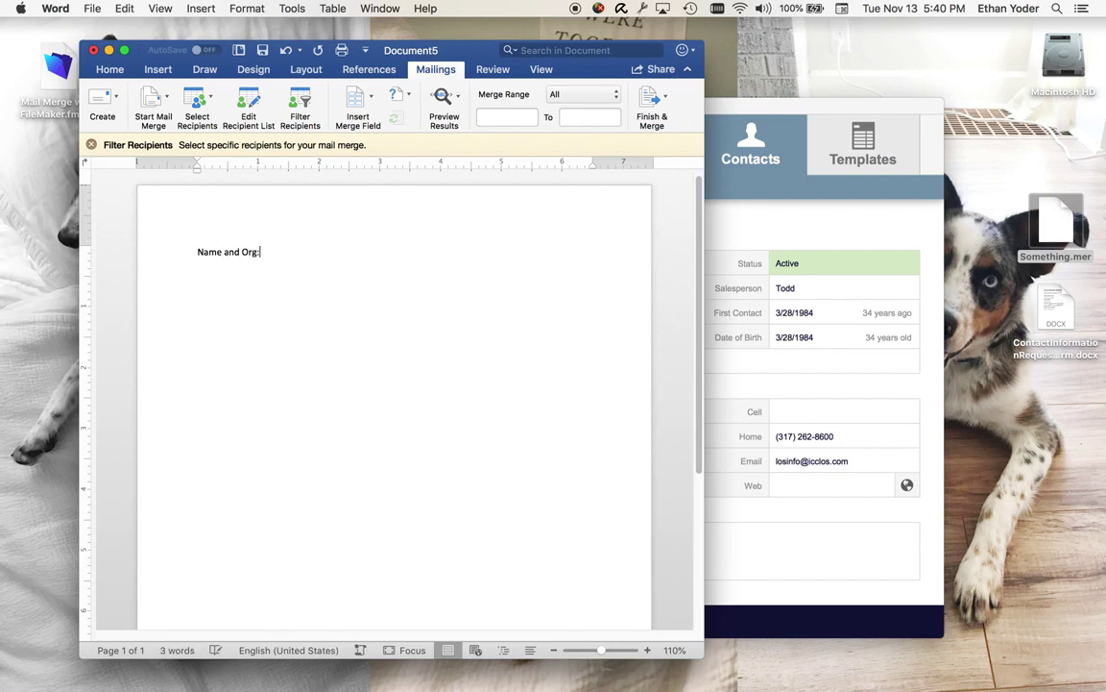
pyautogui.write('D')
pyautogui.write('OB:')
pyautogui.click(375, 248)
# Insert zctFullNameAndOrganization after Name and Org and dateBirth after DOB
pyautogui.click(449, 102)
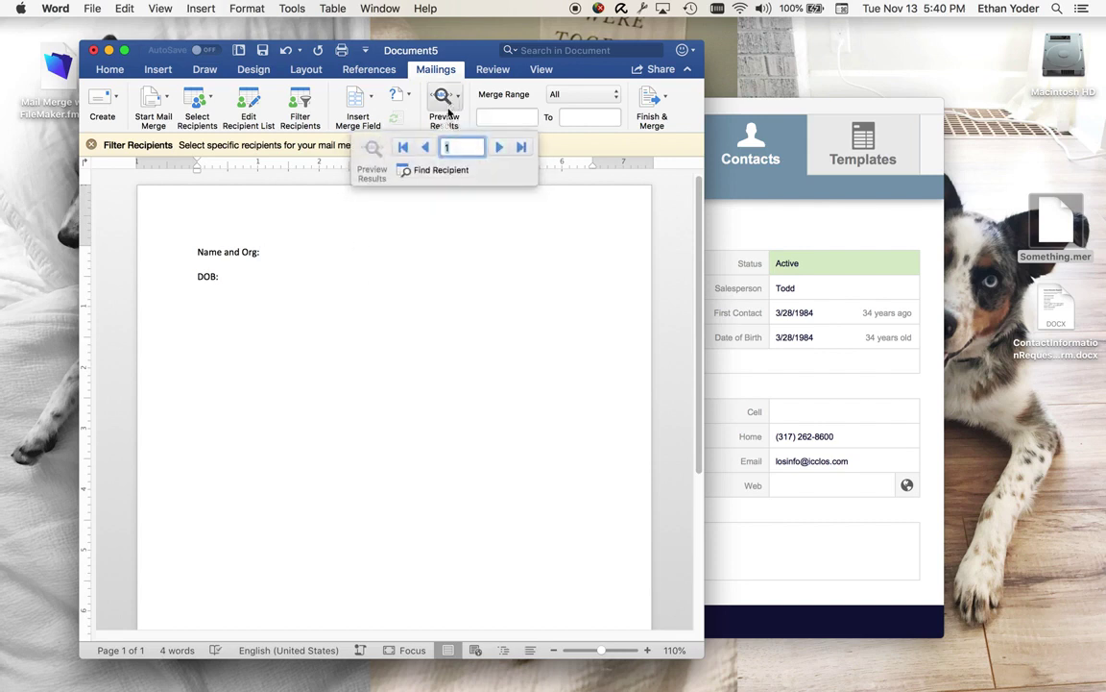
pyautogui.click(363, 110)
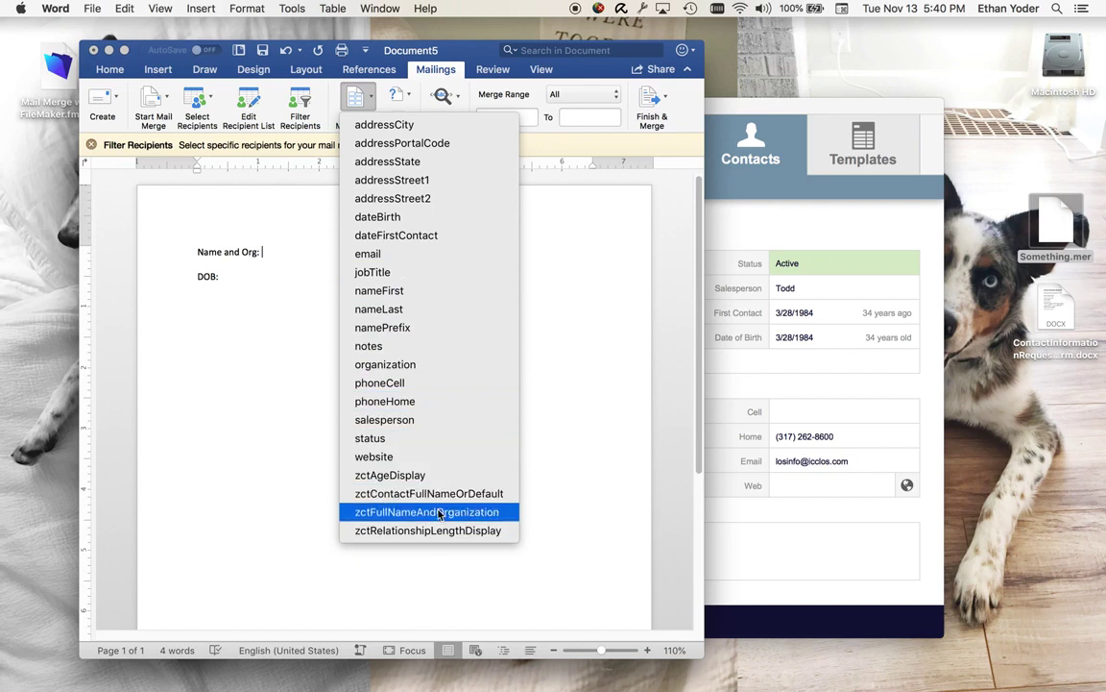
pyautogui.click(438, 514)
pyautogui.press('Down')
pyautogui.press('Down')
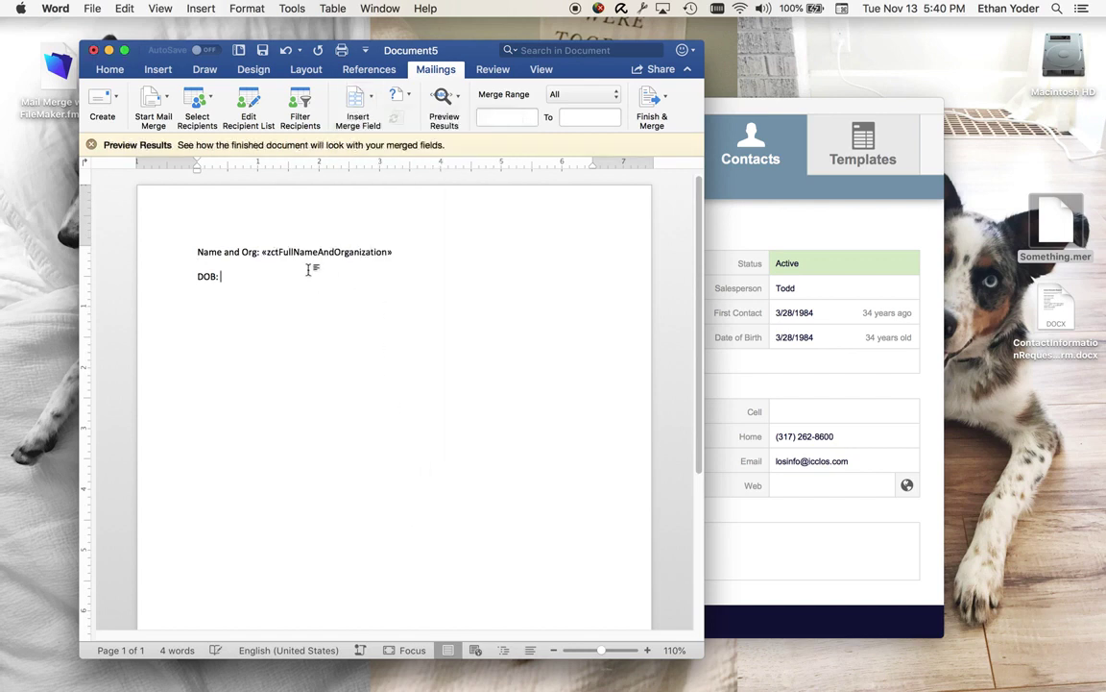
pyautogui.click(338, 99)
pyautogui.click(385, 217)
# Preview results and step to record 5, Indianapolis Colts, DOB 3/28/1984, then widen the window
pyautogui.click(444, 105)
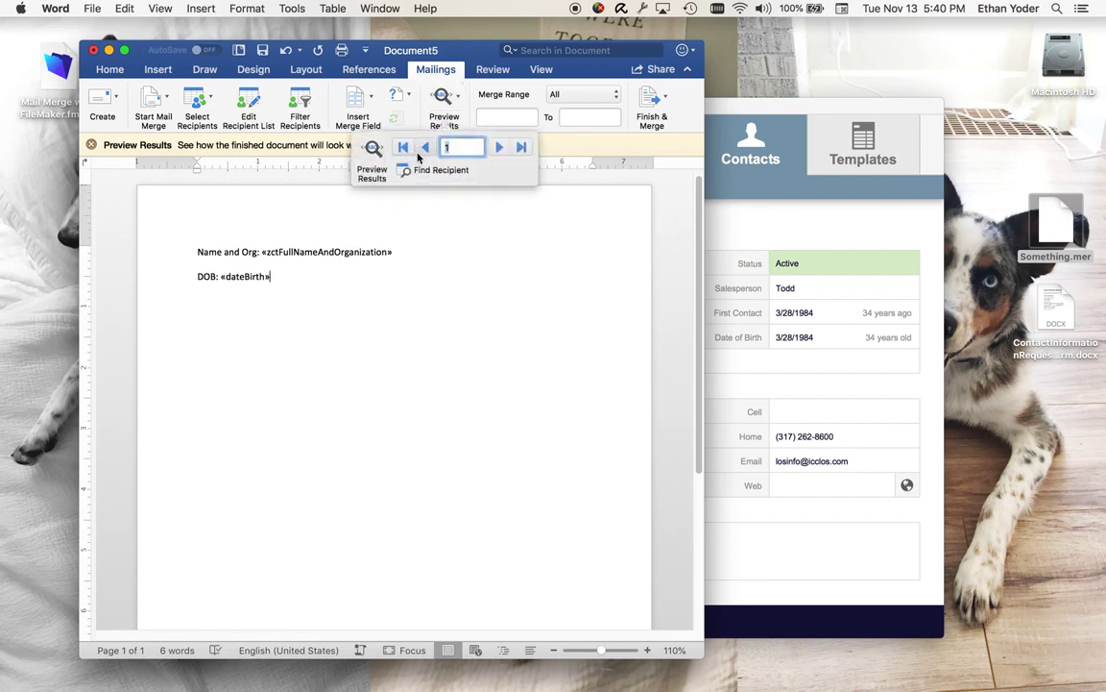
pyautogui.click(374, 154)
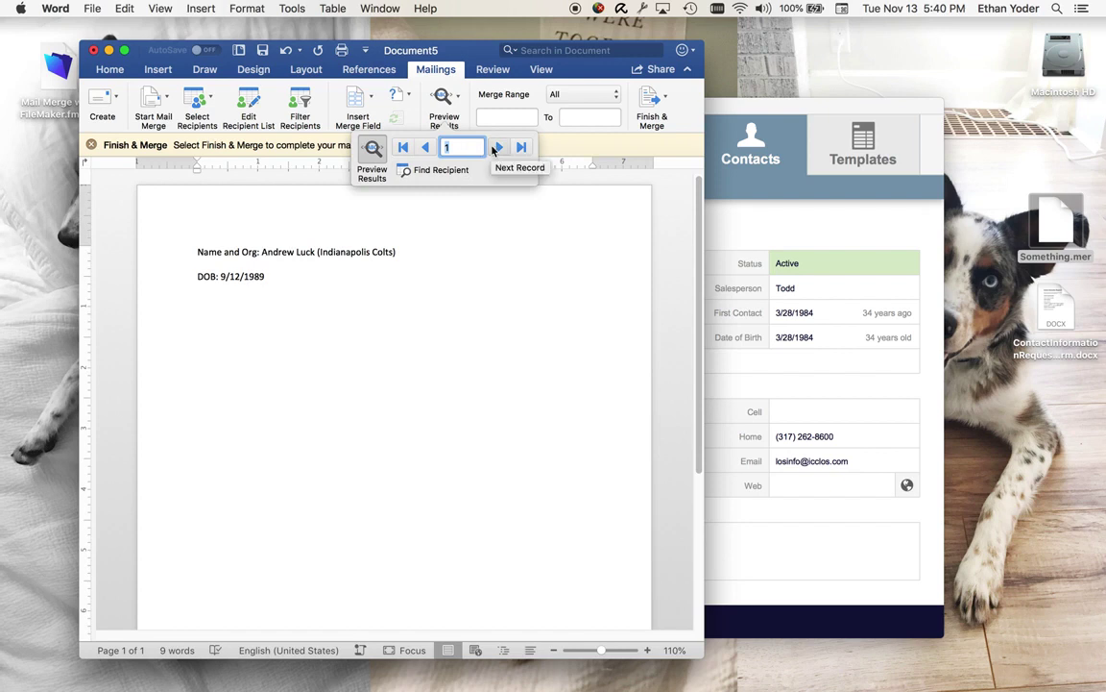
pyautogui.click(498, 148)
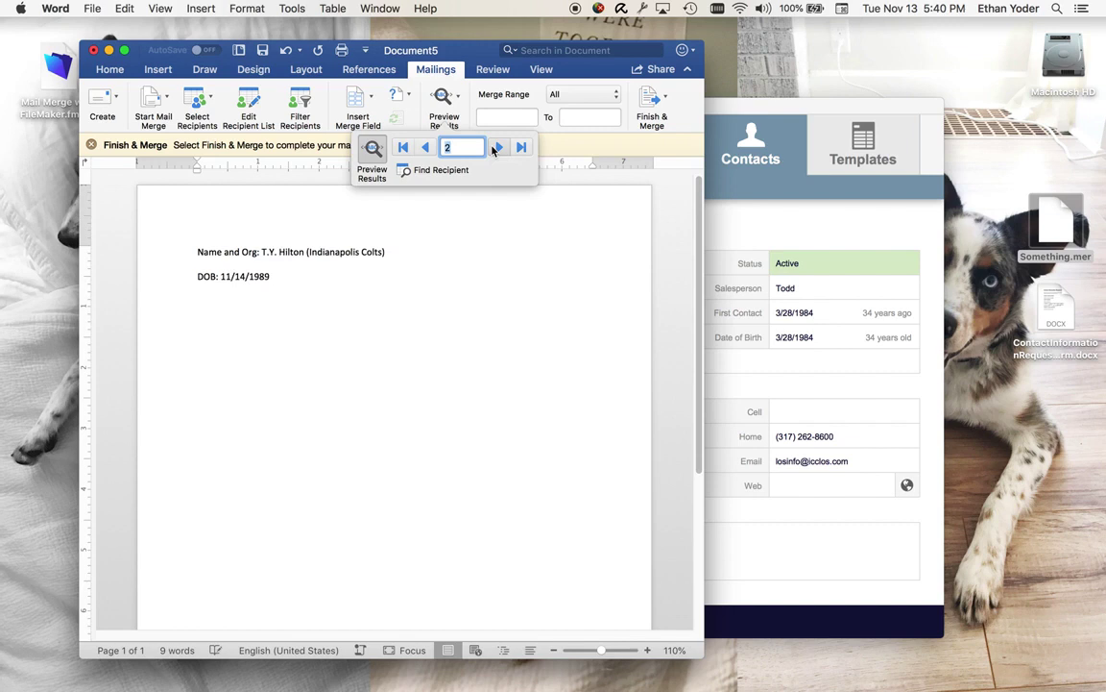
pyautogui.click(498, 149)
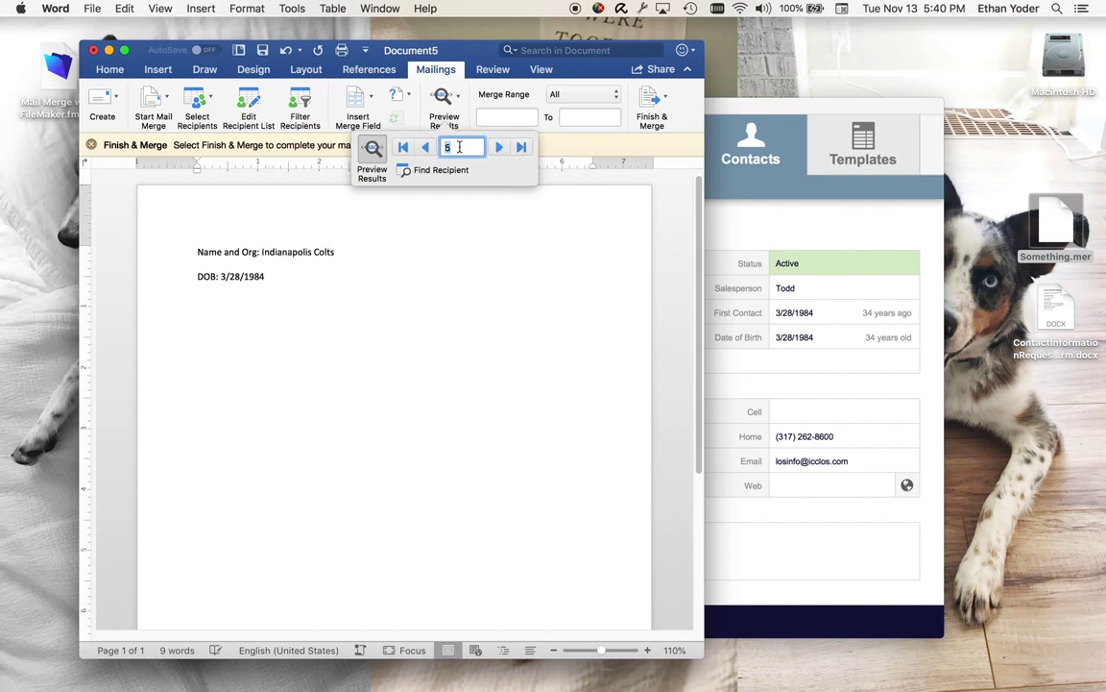
pyautogui.click(466, 250)
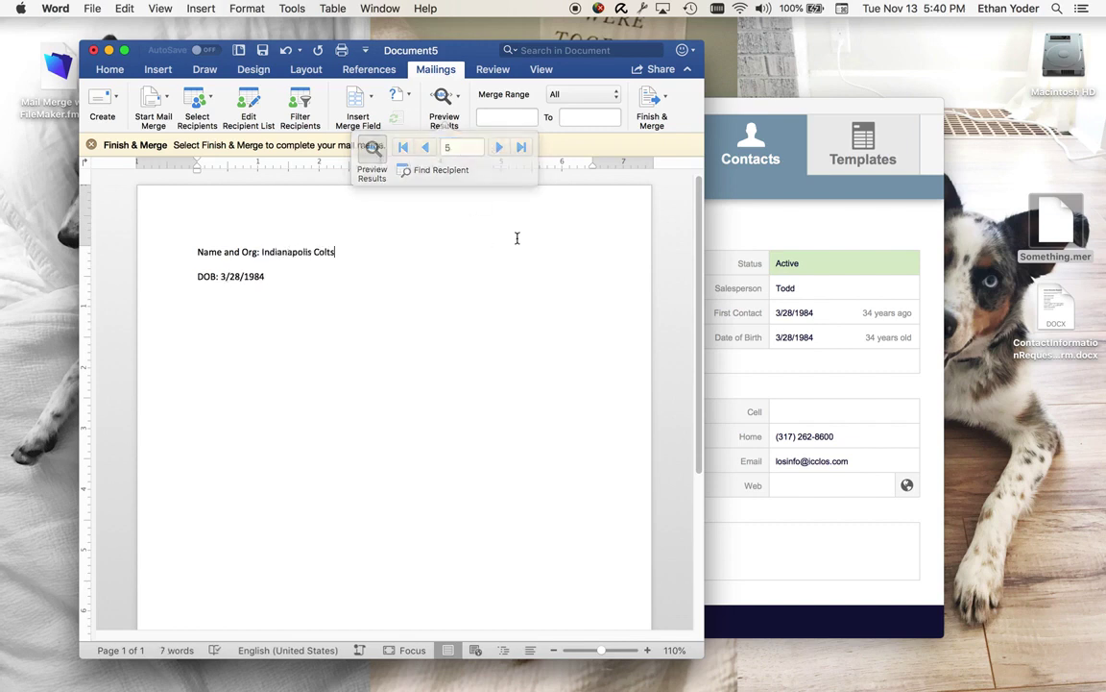
pyautogui.moveTo(706, 173); pyautogui.dragTo(951, 173)
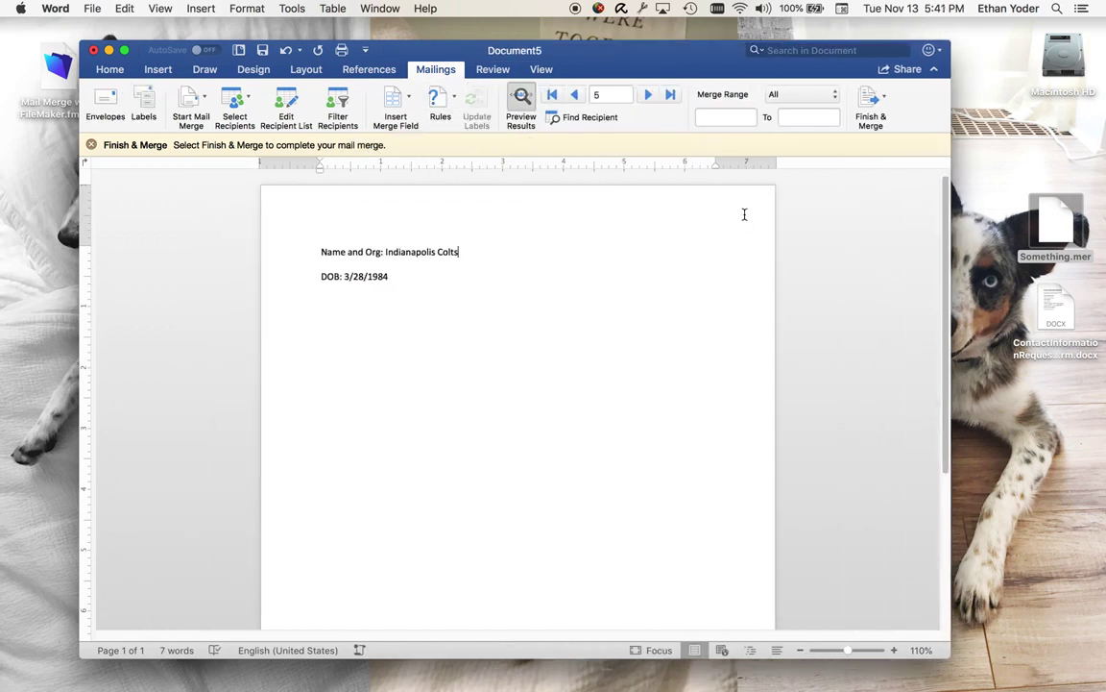
# Close Document5 without saving and move Something.mer and the form docx to the Trash
pyautogui.click(93, 50)
pyautogui.click(471, 157)
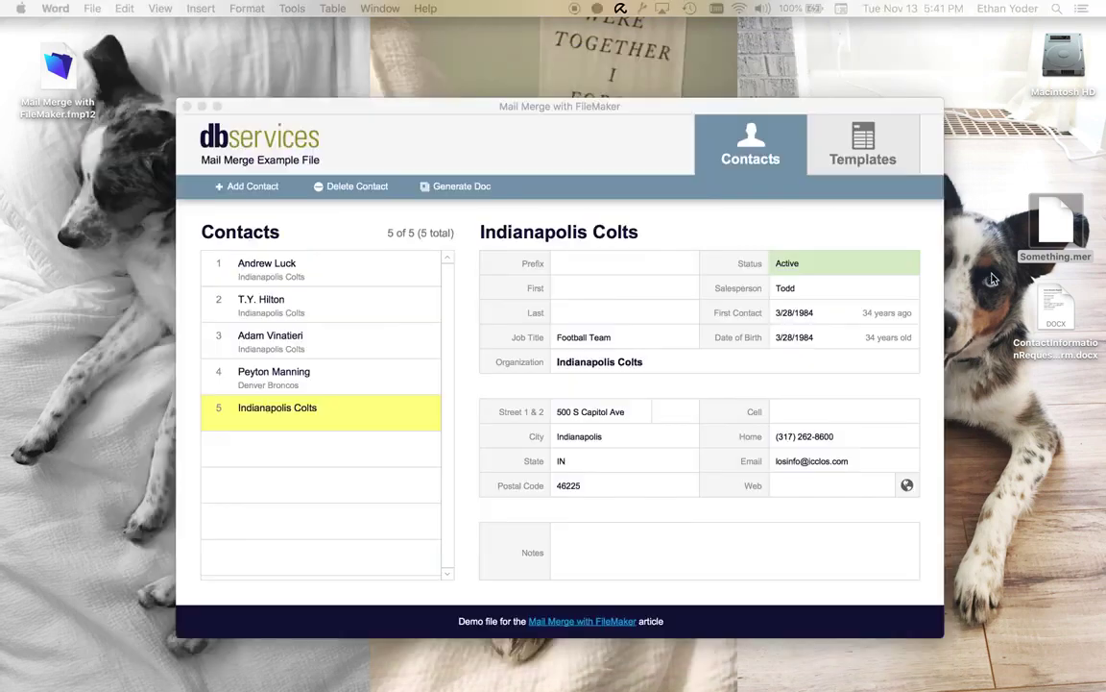
pyautogui.moveTo(1026, 218); pyautogui.dragTo(1081, 331)
pyautogui.rightClick(1040, 210)
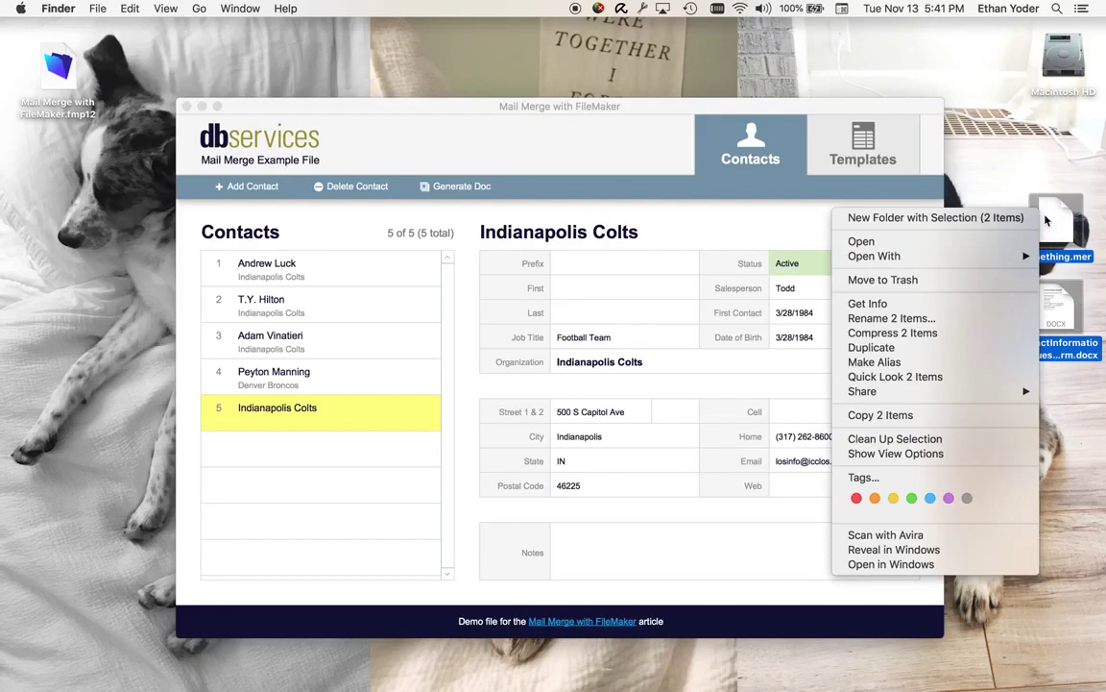
pyautogui.click(968, 279)
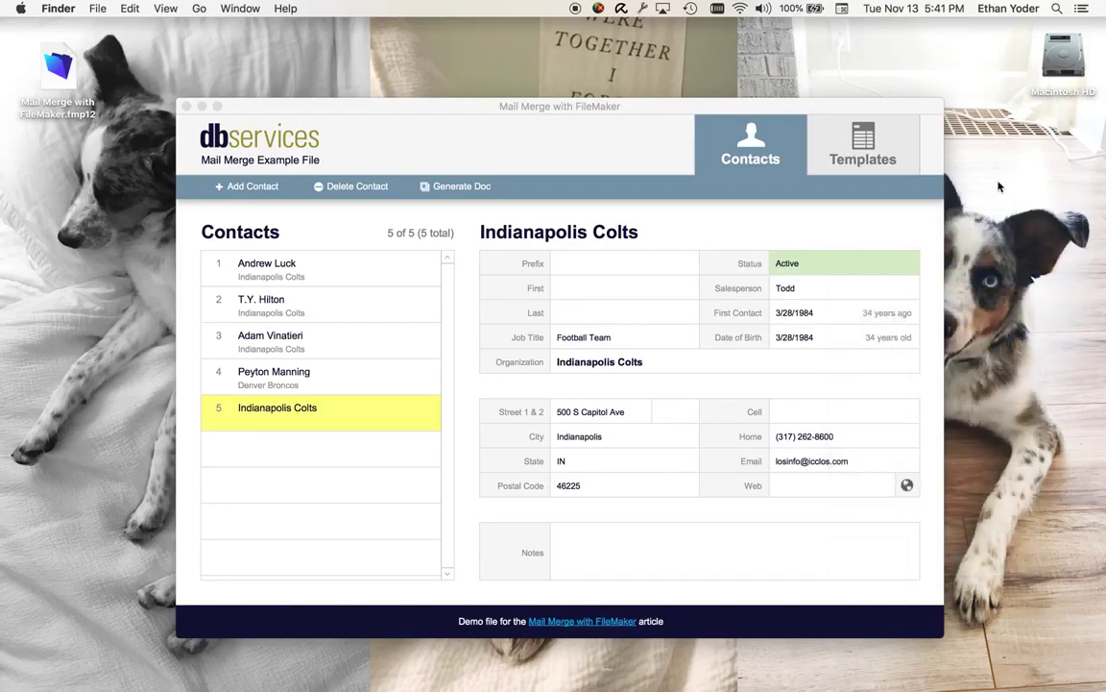
pyautogui.click(528, 106)
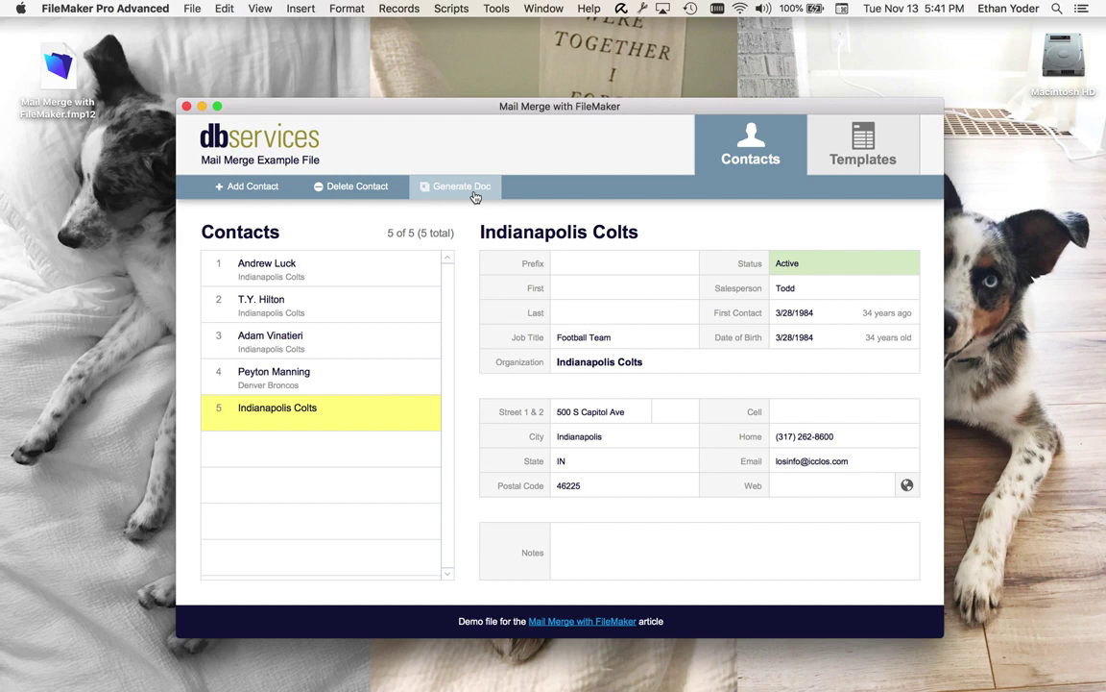
# Generate the Contact Information Request Form to the Desktop and open ContactInformationRequestForm.docx in Word
pyautogui.click(863, 149)
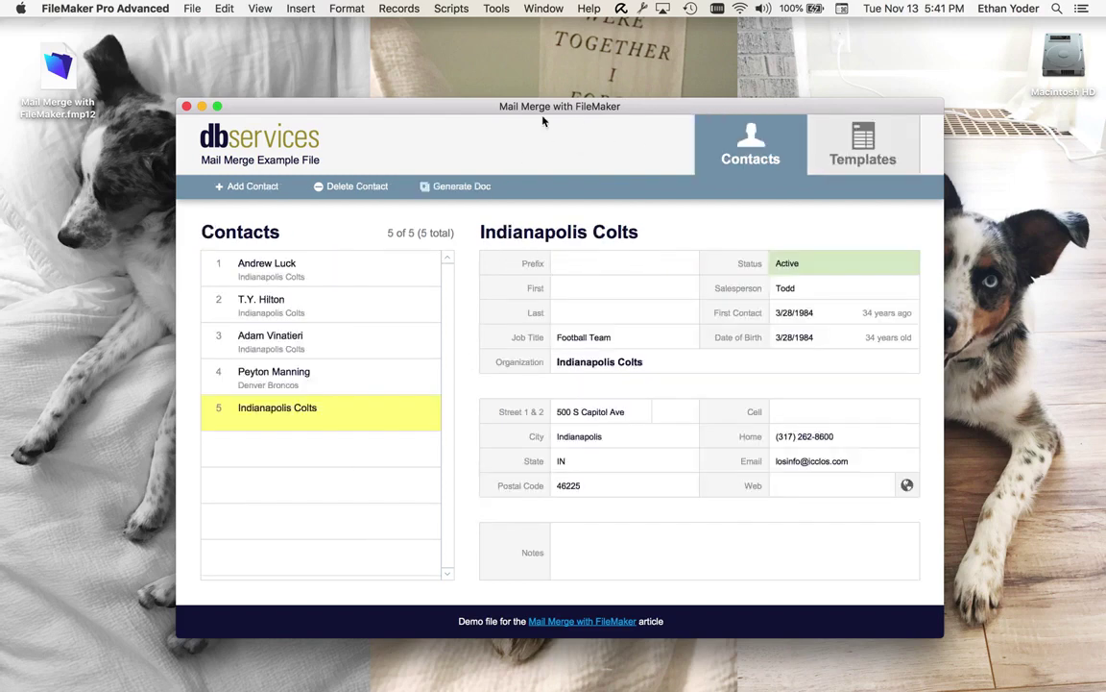
pyautogui.click(464, 187)
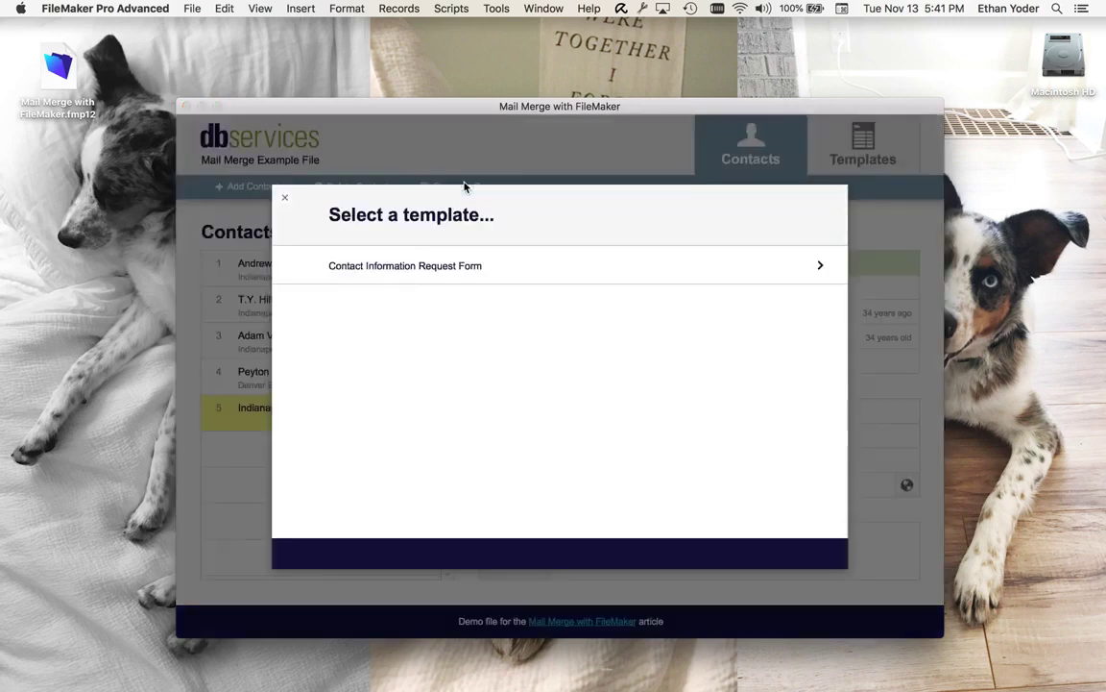
pyautogui.click(488, 264)
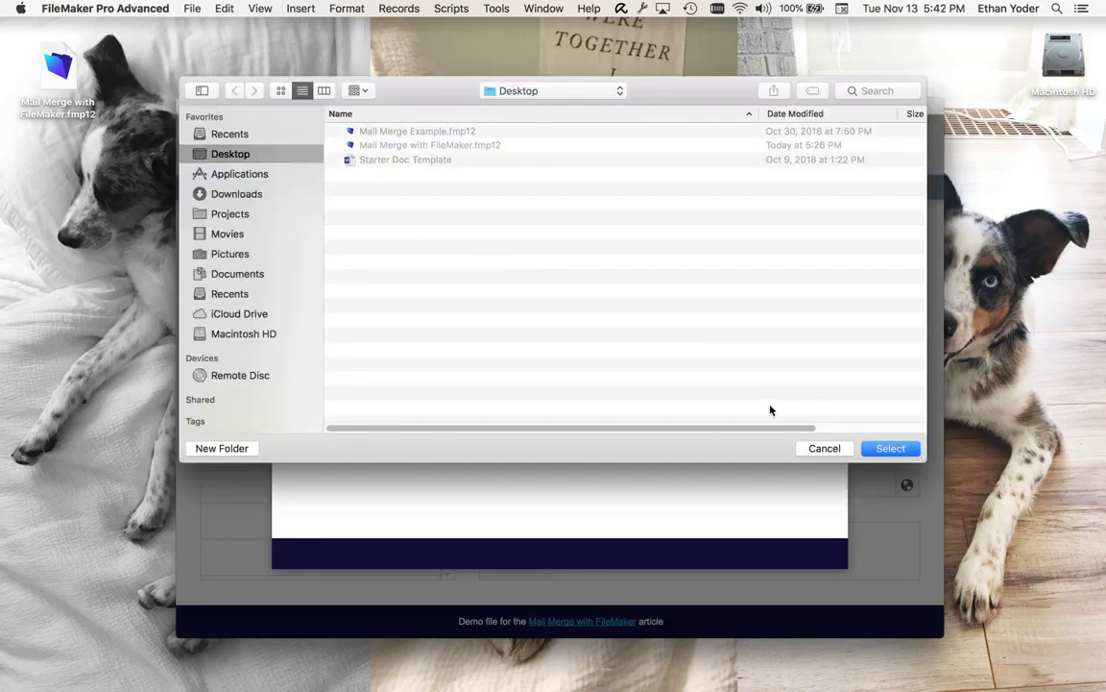
pyautogui.click(889, 447)
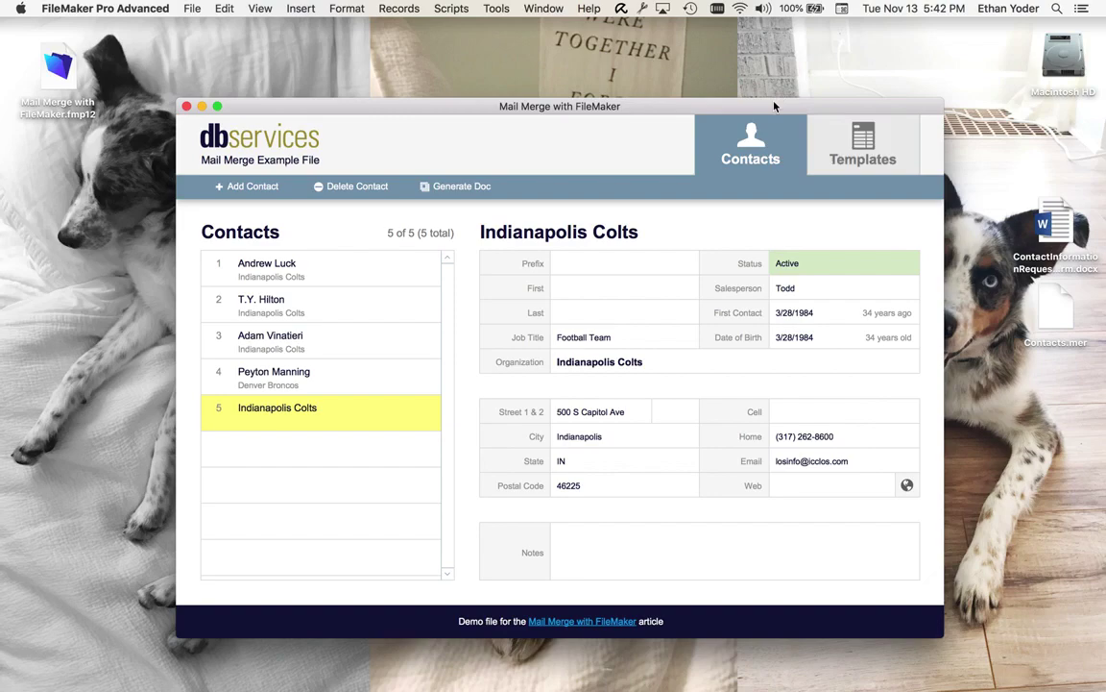
pyautogui.moveTo(775, 106); pyautogui.dragTo(685, 82)
pyautogui.click(1059, 216)
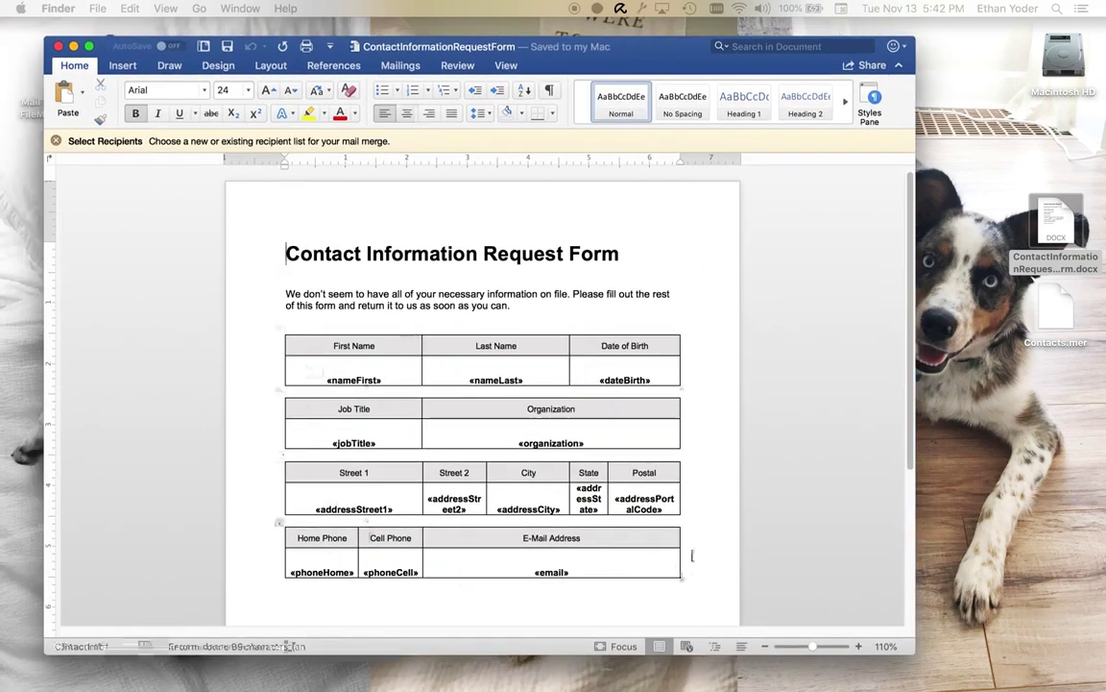
# Select Desktop/Contacts.mer as the form's recipient list and preview Andrew Luck's Colts data
pyautogui.click(57, 142)
pyautogui.click(400, 66)
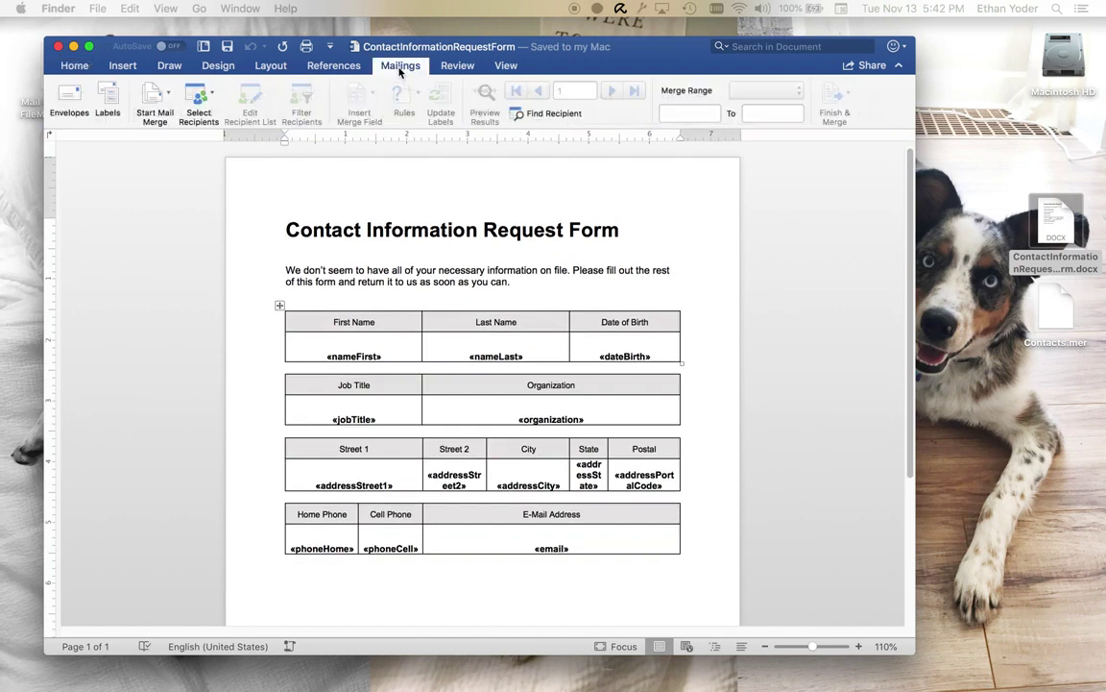
pyautogui.click(211, 104)
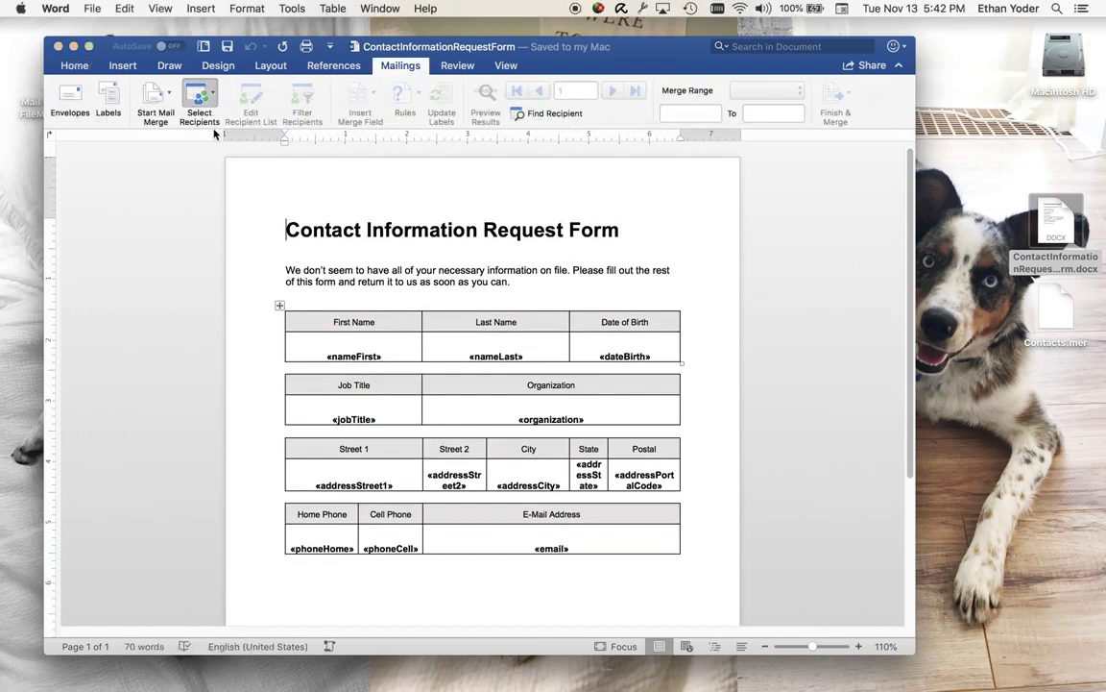
pyautogui.click(197, 96)
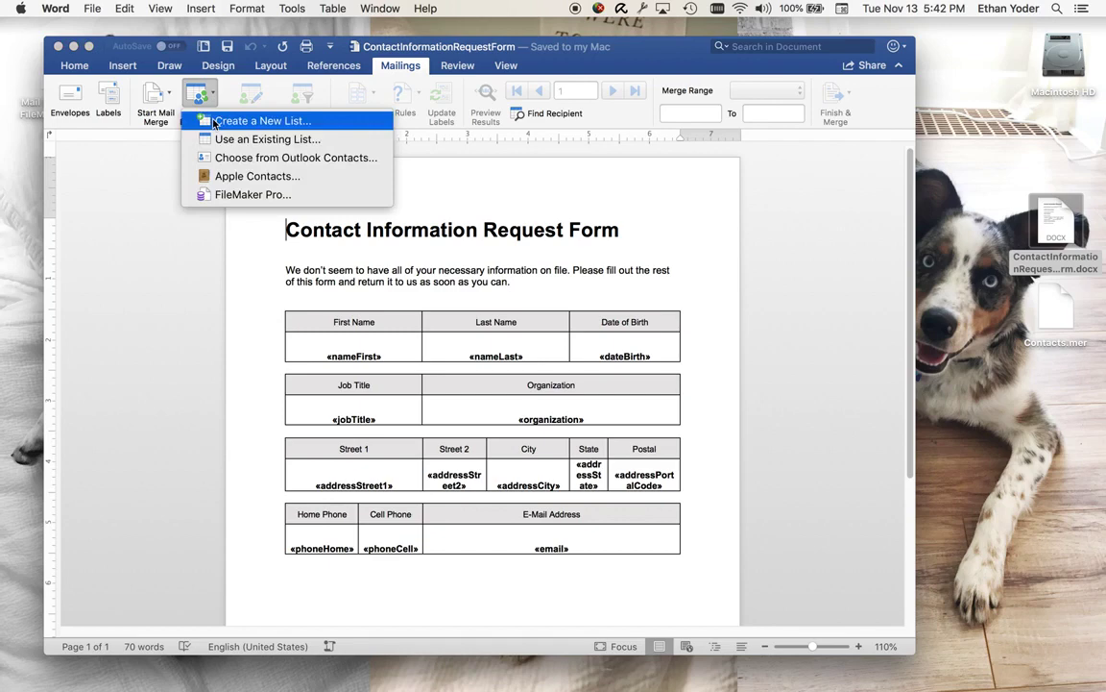
pyautogui.click(218, 141)
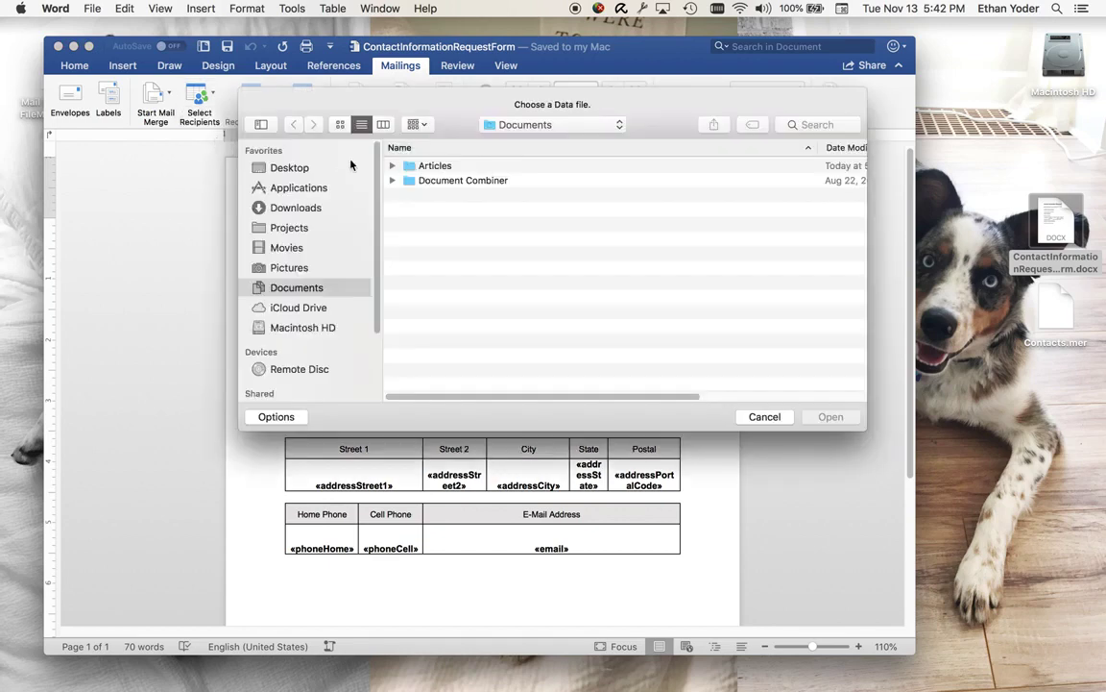
pyautogui.click(259, 165)
pyautogui.click(443, 180)
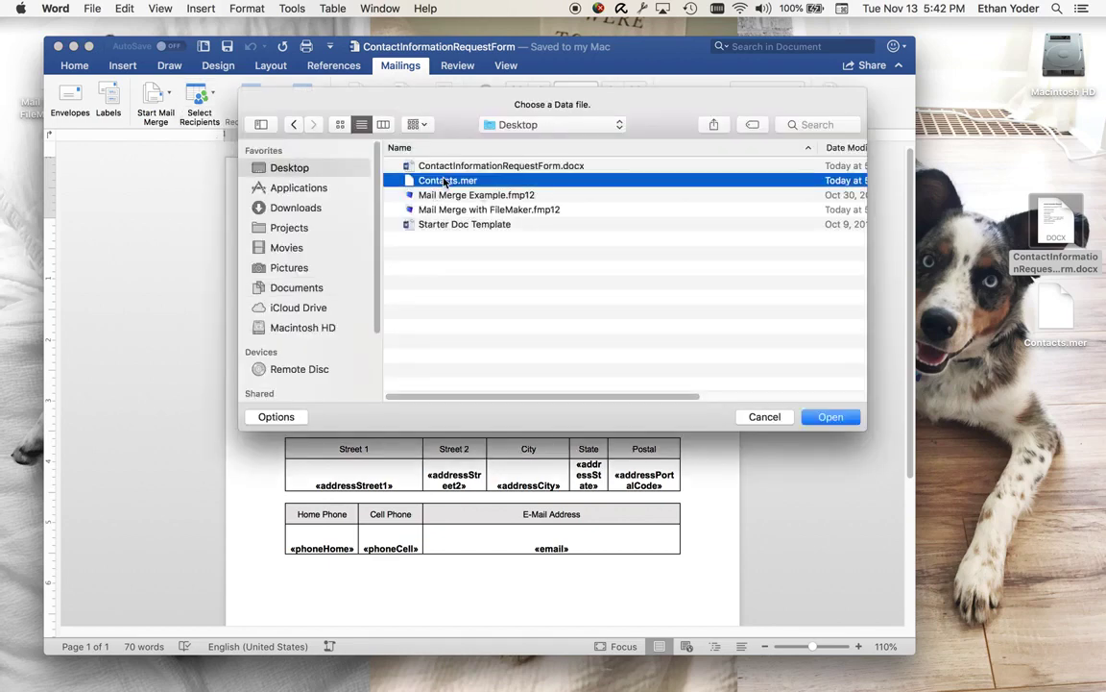
pyautogui.click(831, 416)
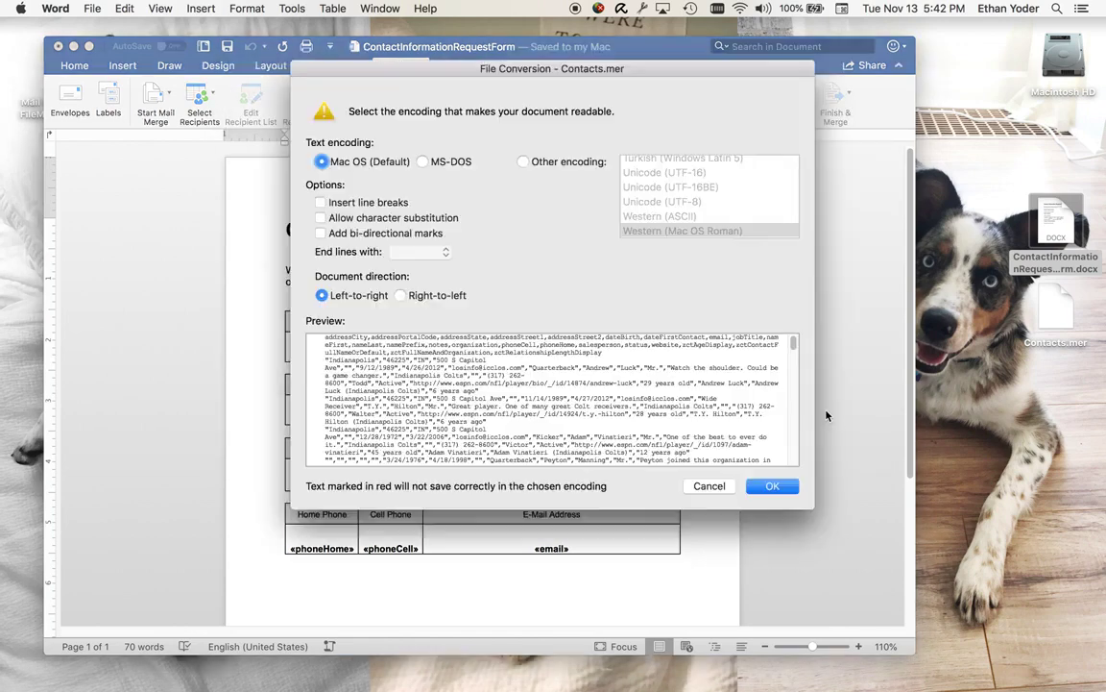
pyautogui.click(773, 487)
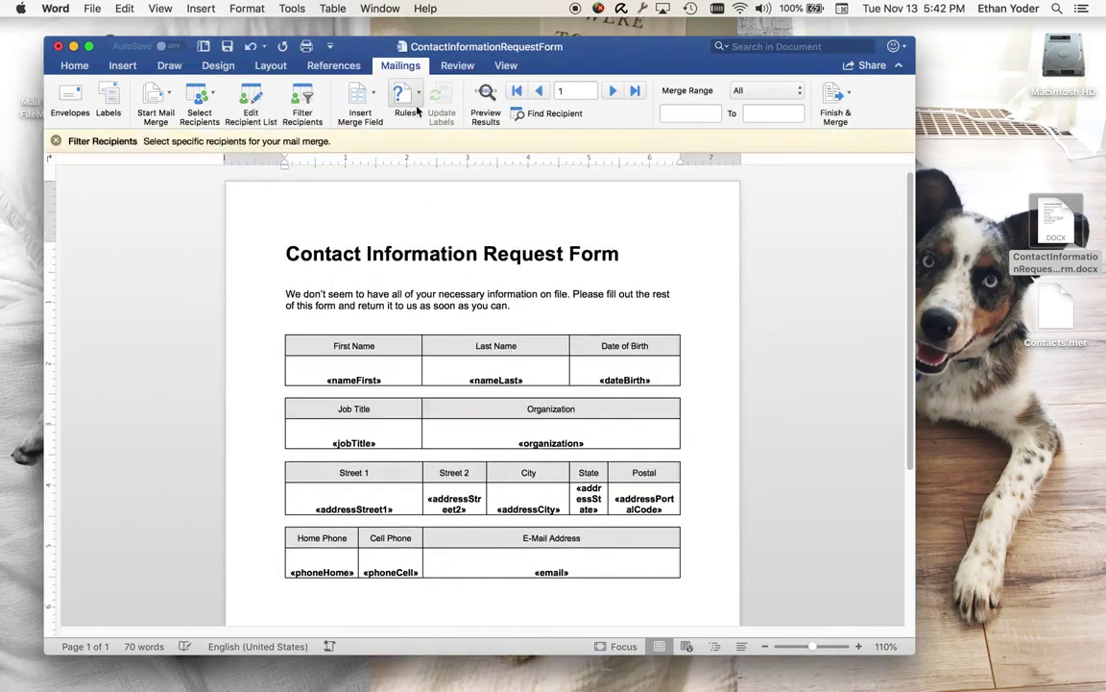
pyautogui.click(484, 100)
pyautogui.moveTo(473, 374)
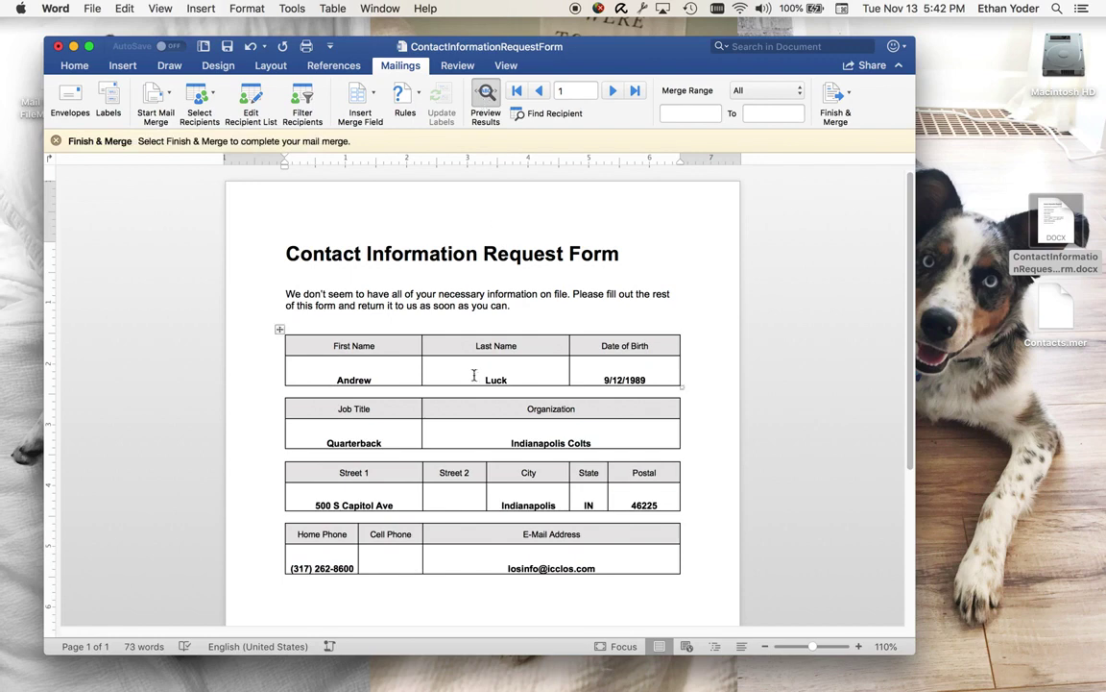
# Step forward through the records, then back one to record 4, Peyton Manning, Denver Broncos
pyautogui.click(613, 91)
pyautogui.click(613, 91)
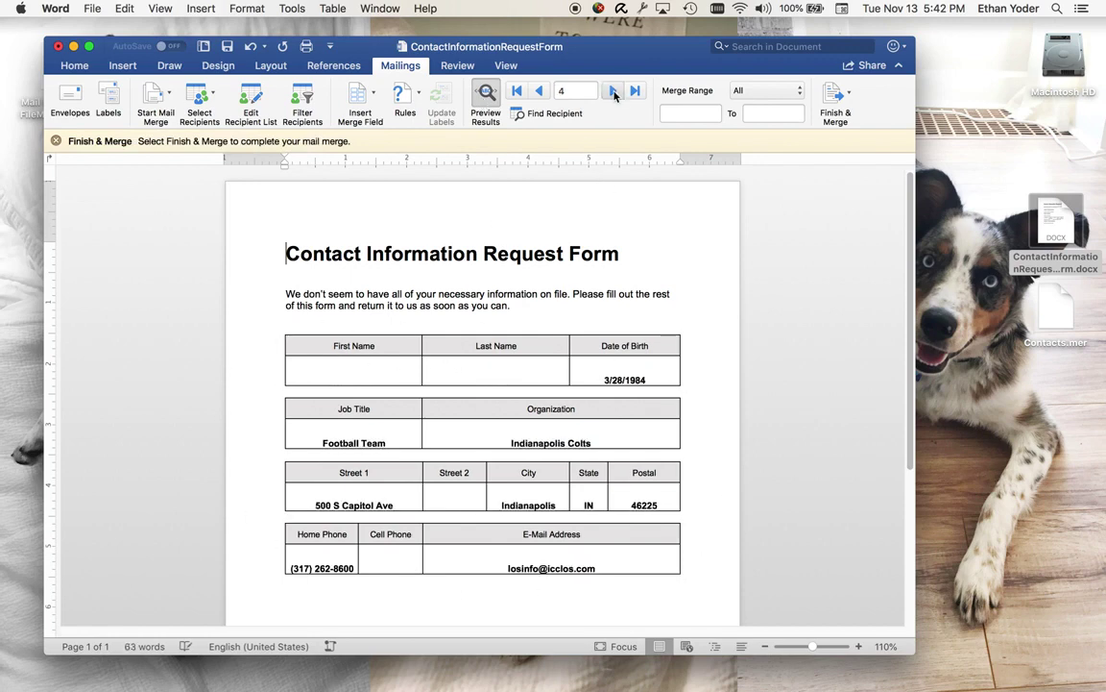
pyautogui.click(551, 90)
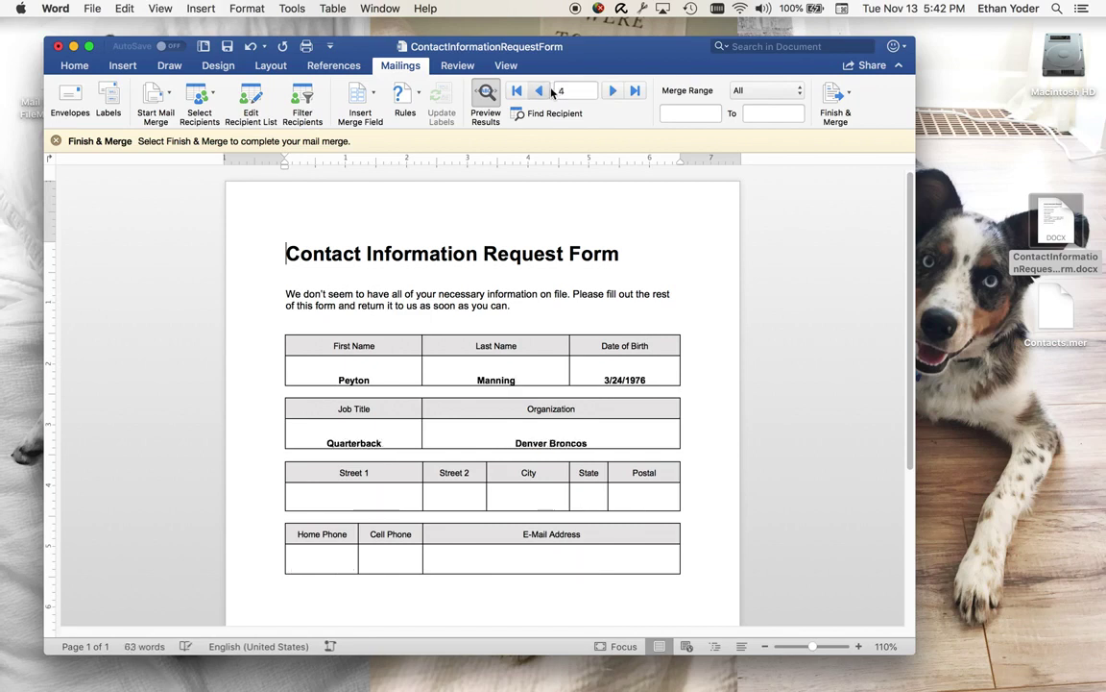